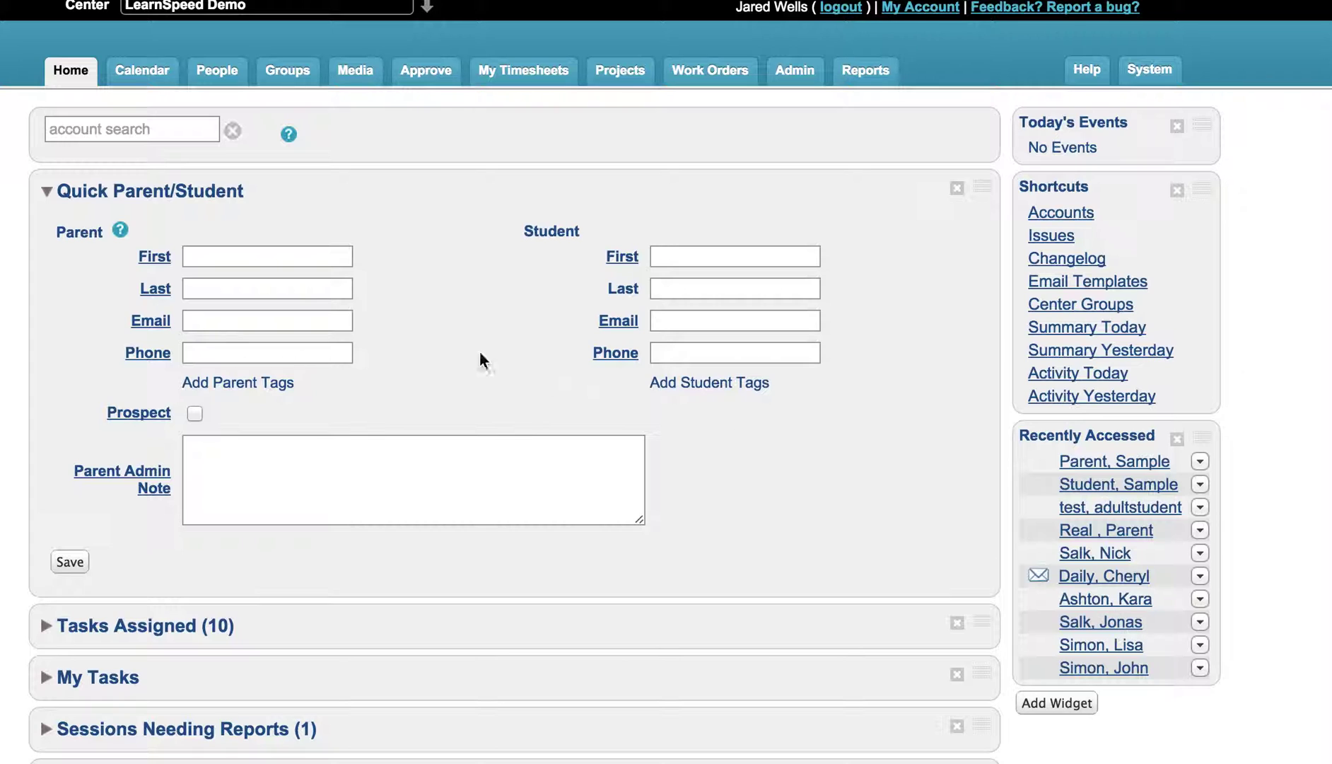
Step: Collapse the Quick Parent/Student widget on the Home dashboard
{"action": "left_click", "coordinate": [47, 191]}
Step: Switch to the Calendar, showing the March 2015 month view of sessions
{"action": "left_click", "coordinate": [85, 128]}
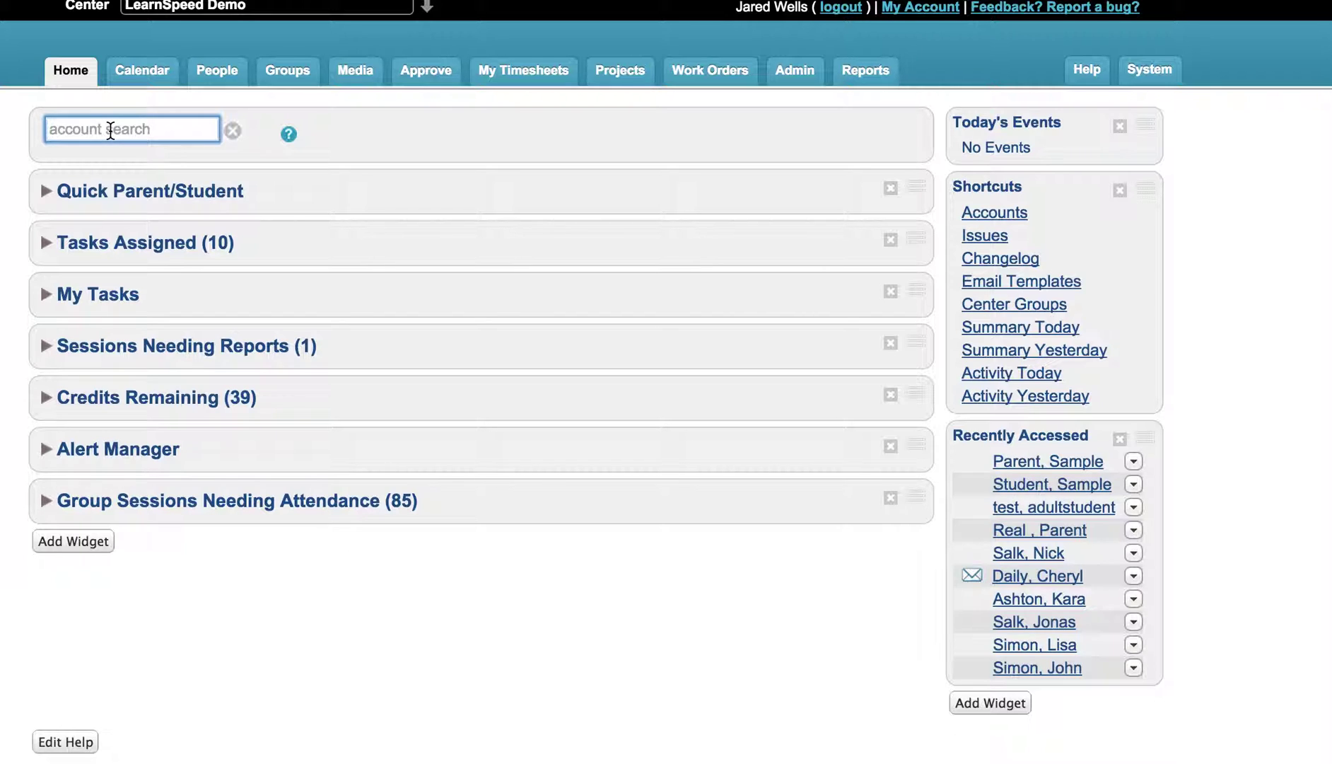
{"action": "left_click", "coordinate": [149, 83]}
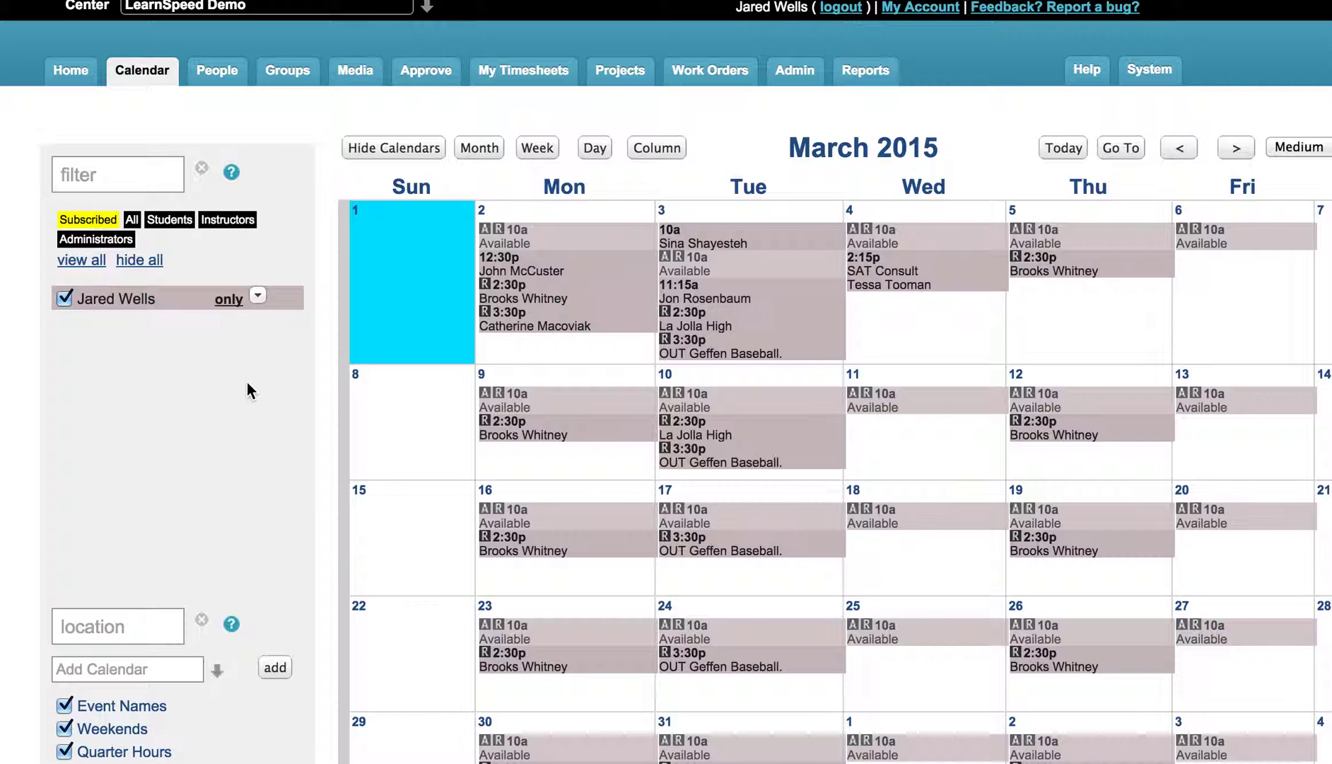
Step: Search accounts for 'test' and open the matching test student's profile
{"action": "scroll", "coordinate": [246, 382], "scroll_direction": "down", "scroll_amount": 5}
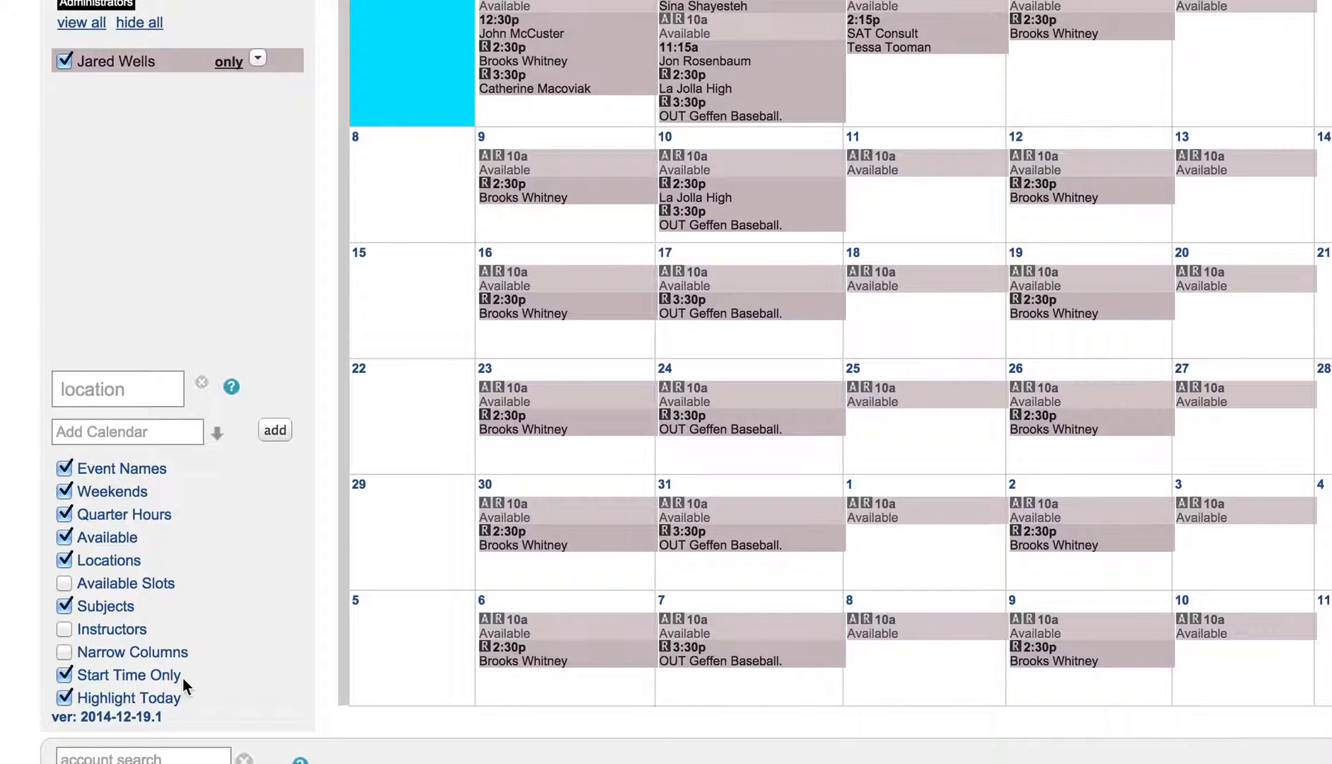
{"action": "left_click", "coordinate": [177, 755]}
{"action": "type", "text": "test"}
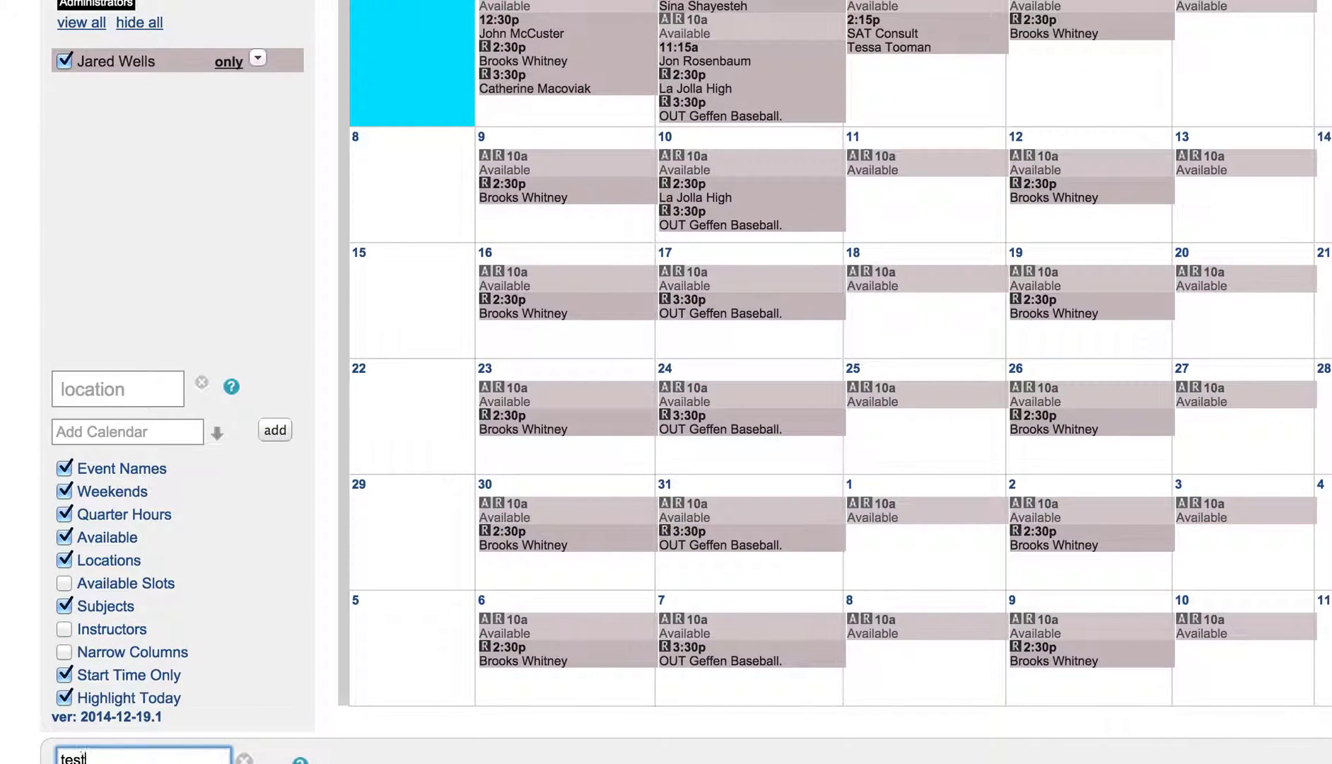
{"action": "scroll", "coordinate": [226, 661], "scroll_direction": "down", "scroll_amount": 6}
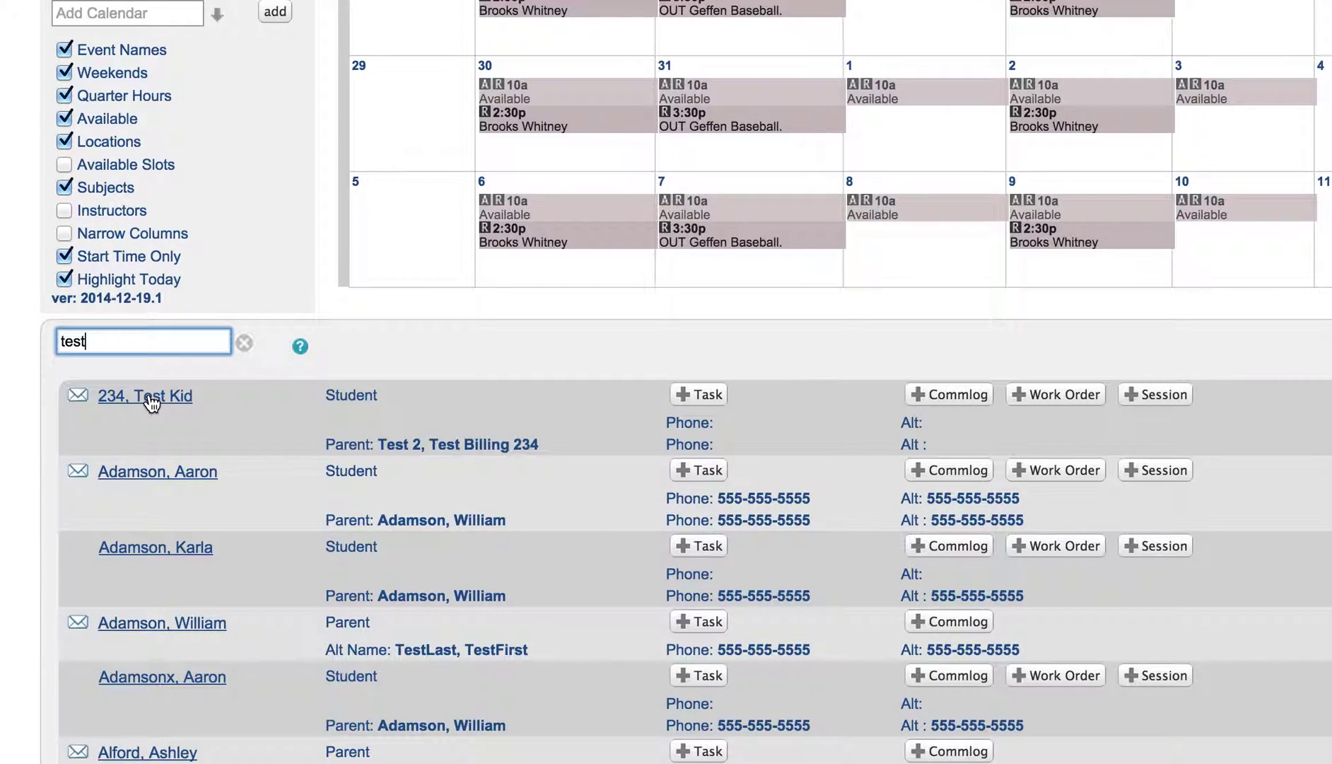
{"action": "left_click", "coordinate": [151, 401]}
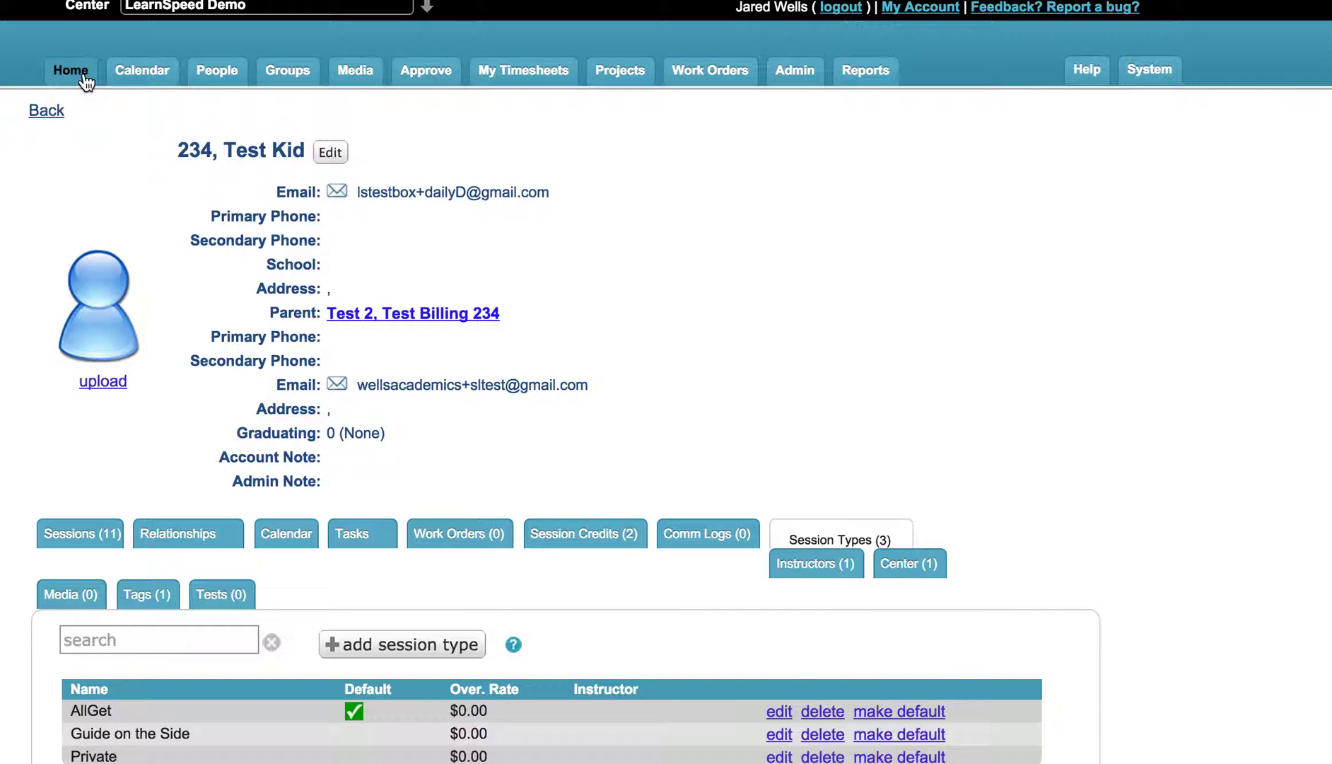
Step: Go back to the Home dashboard and clear the 'test' account search
{"action": "left_click", "coordinate": [84, 82]}
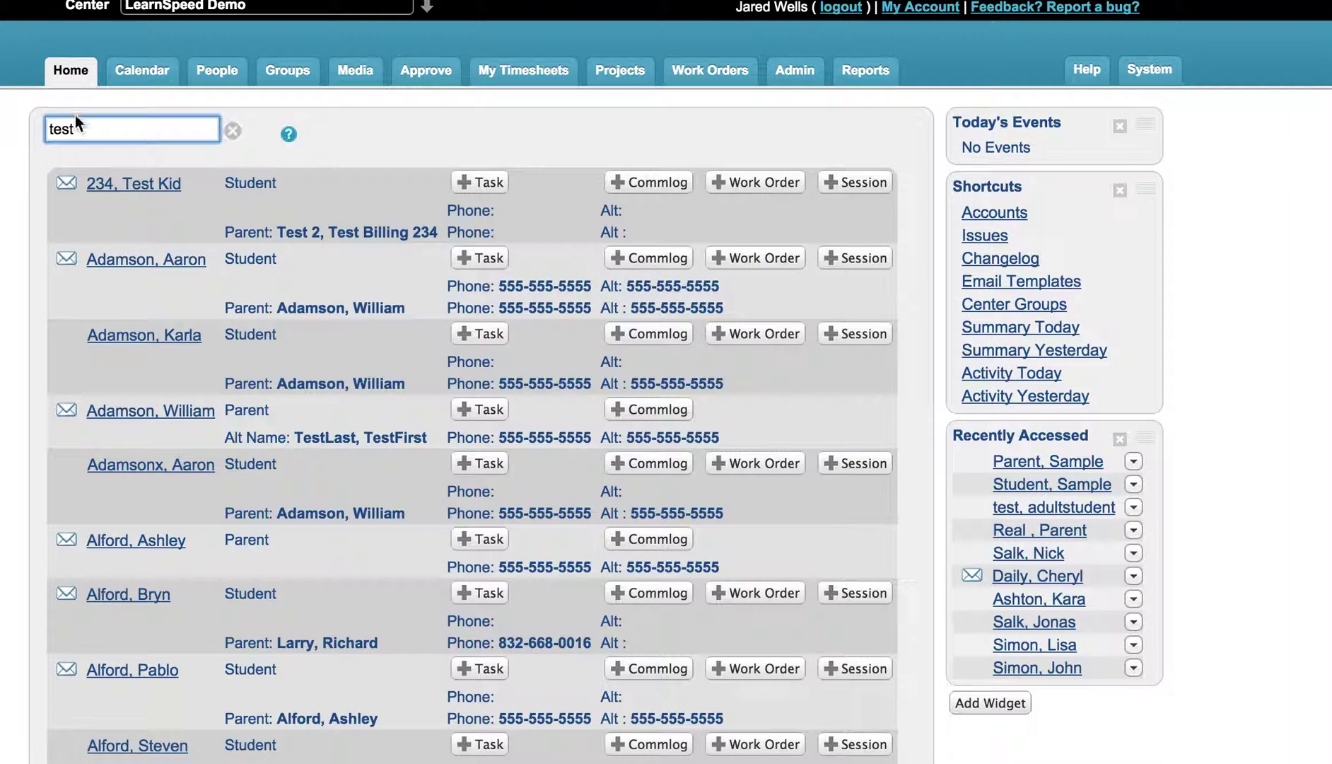
{"action": "left_click", "coordinate": [231, 130]}
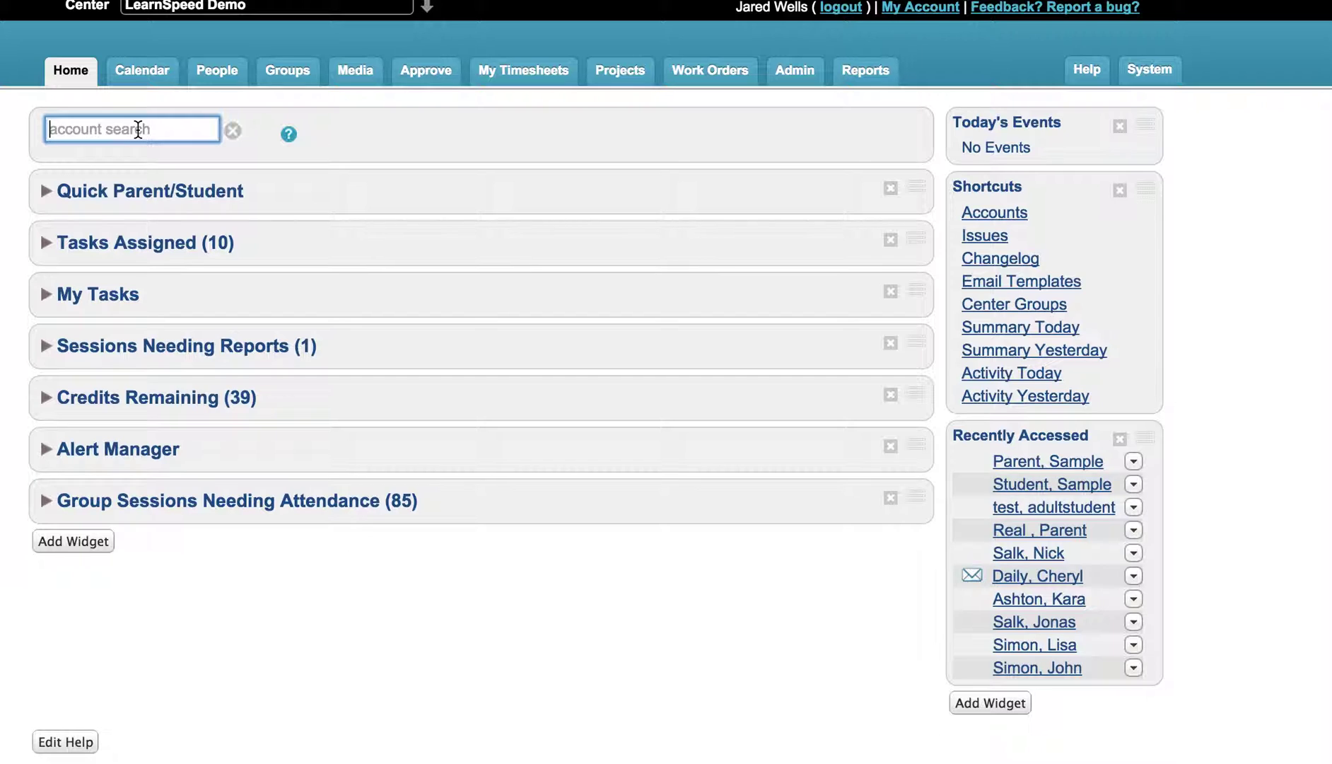
Step: Search the accounts for the sample parent, listing the sample parent and student accounts
{"action": "type", "text": "parent"}
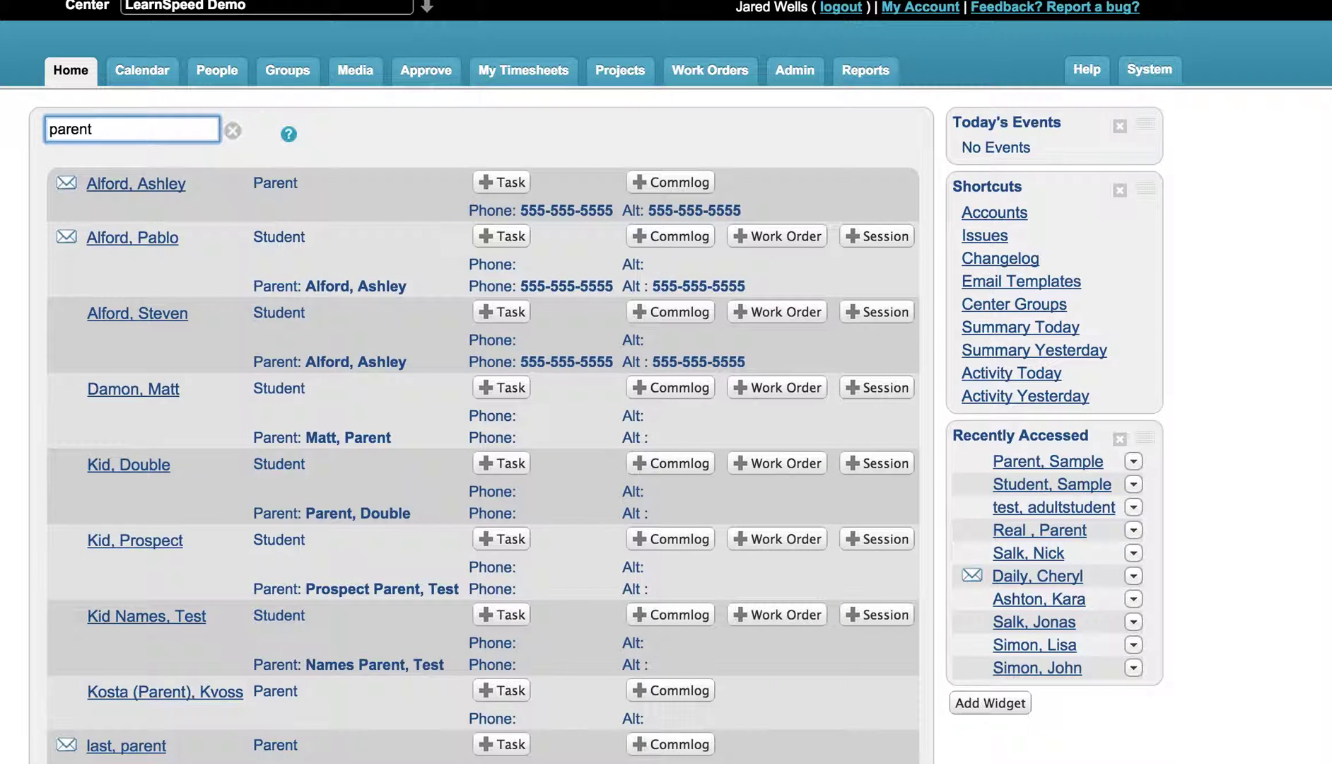
{"action": "type", "text": " sample"}
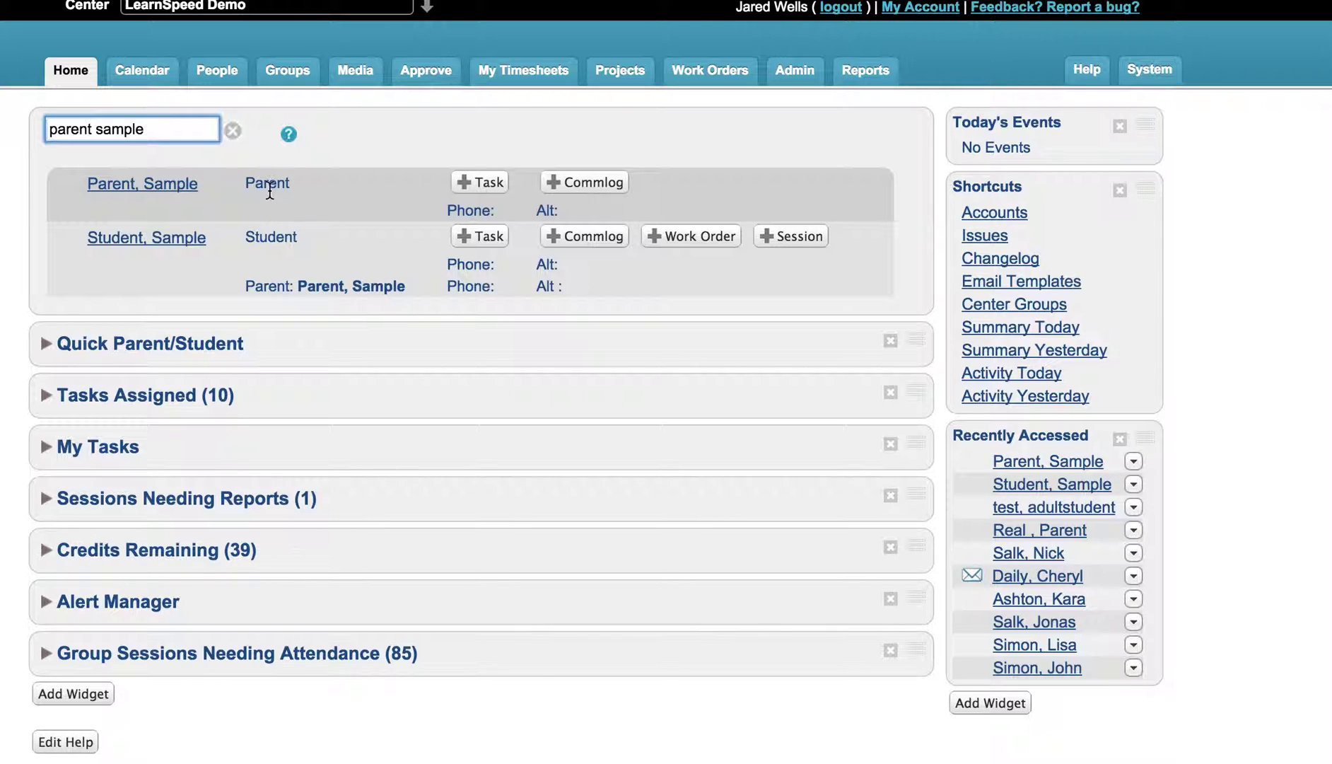
Step: Open the sample parent's account profile from the search results
{"action": "left_click", "coordinate": [175, 188]}
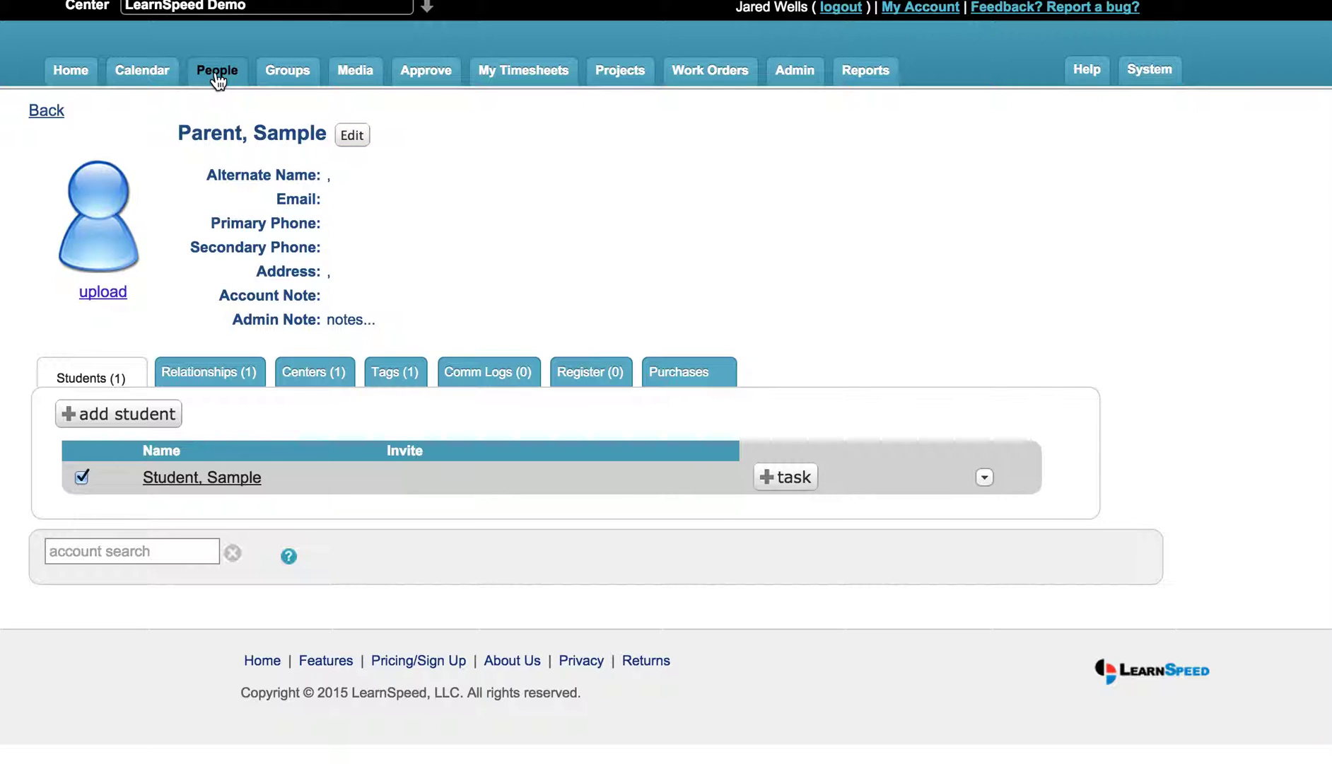
Step: Open the Edit Parent form for the sample parent and scroll down through its fields
{"action": "left_click", "coordinate": [350, 138]}
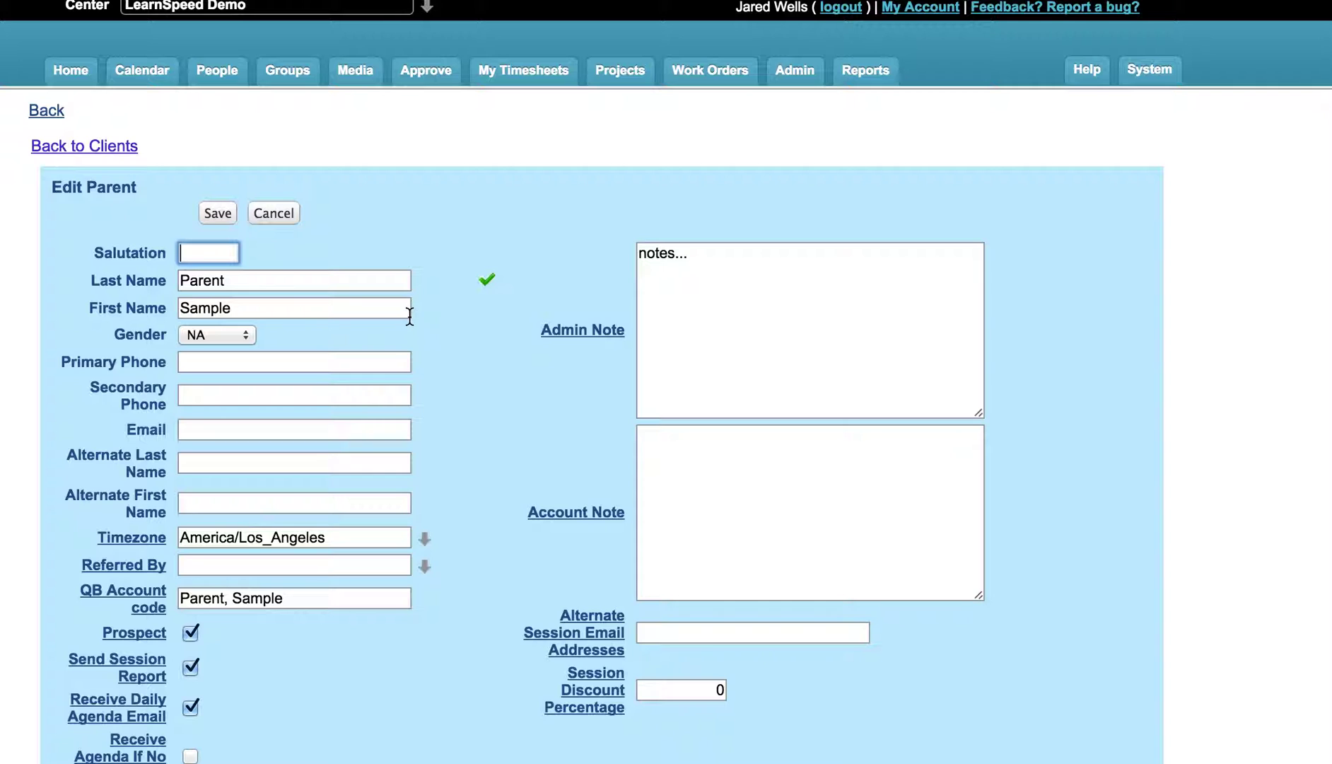
{"action": "scroll", "coordinate": [409, 316], "scroll_direction": "down", "scroll_amount": 3}
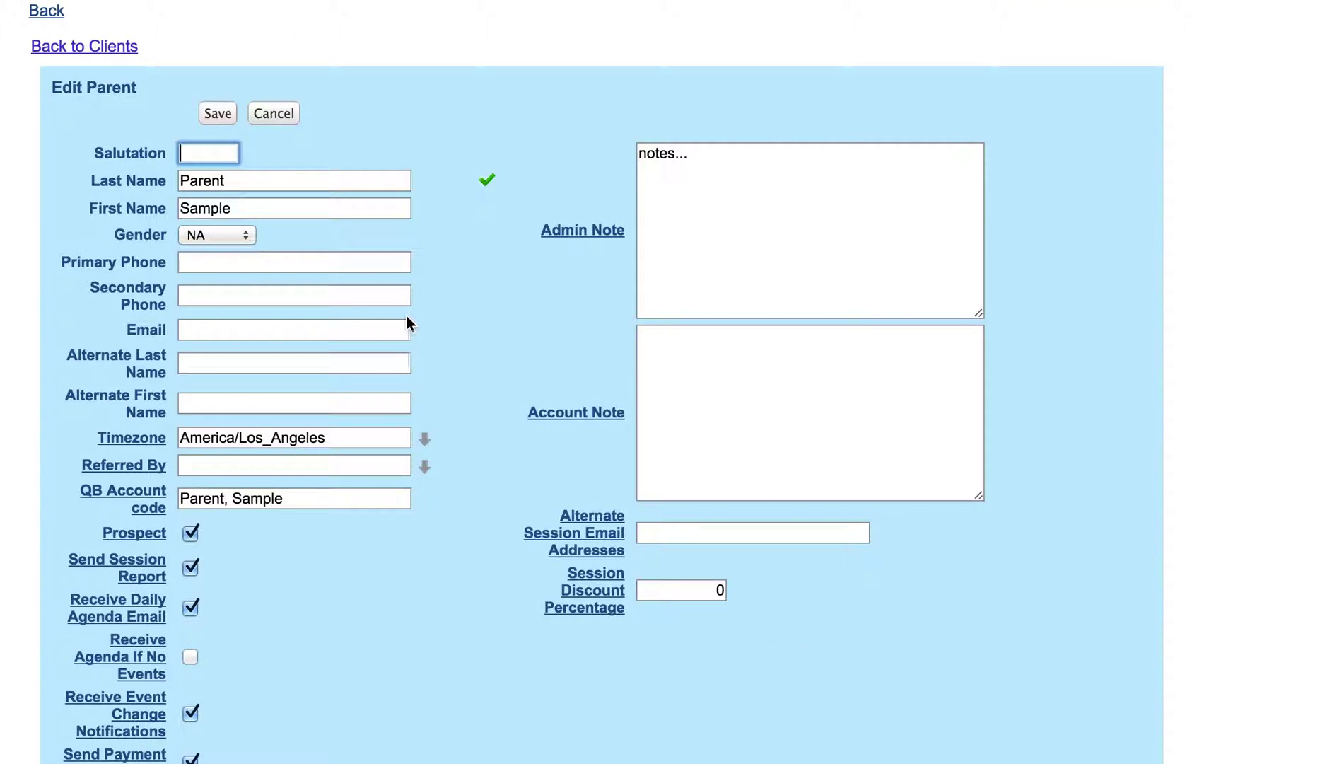
{"action": "scroll", "coordinate": [251, 325], "scroll_direction": "down", "scroll_amount": 2}
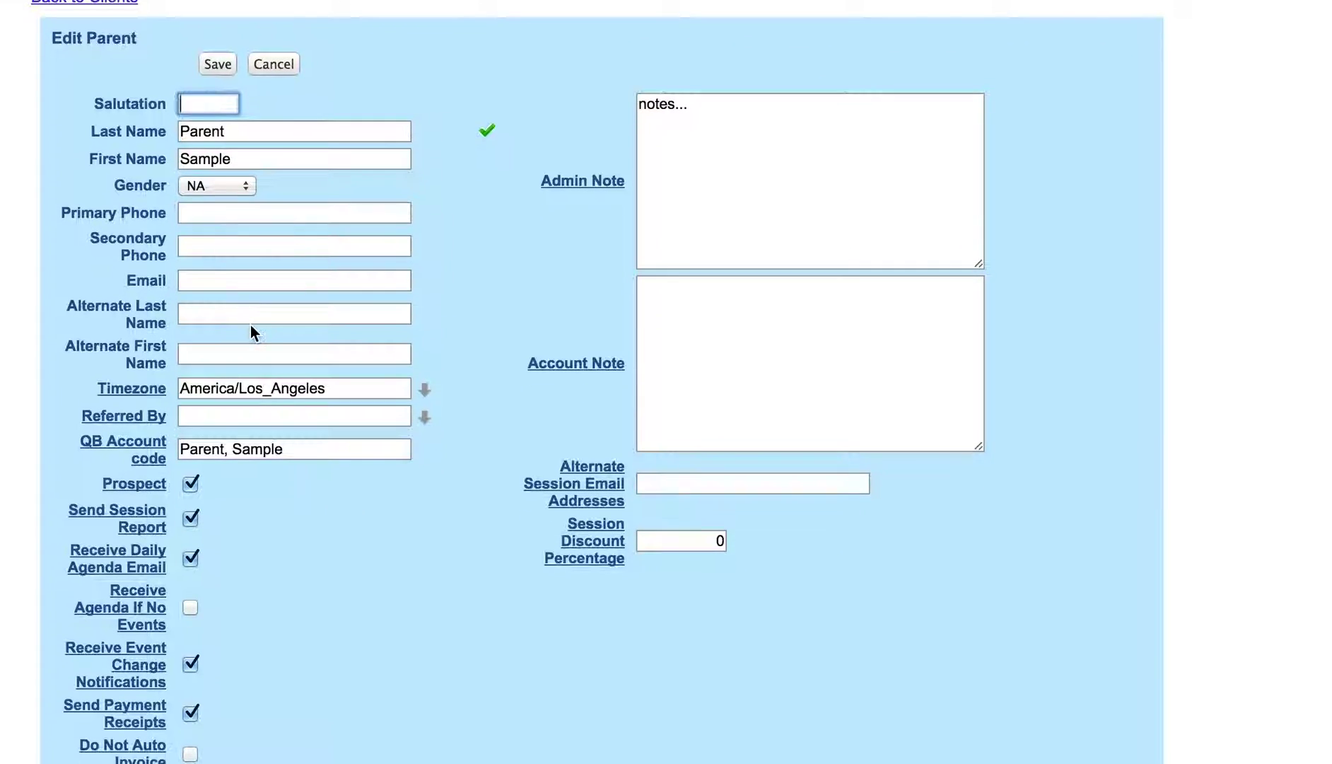
{"action": "scroll", "coordinate": [252, 326], "scroll_direction": "down", "scroll_amount": 3}
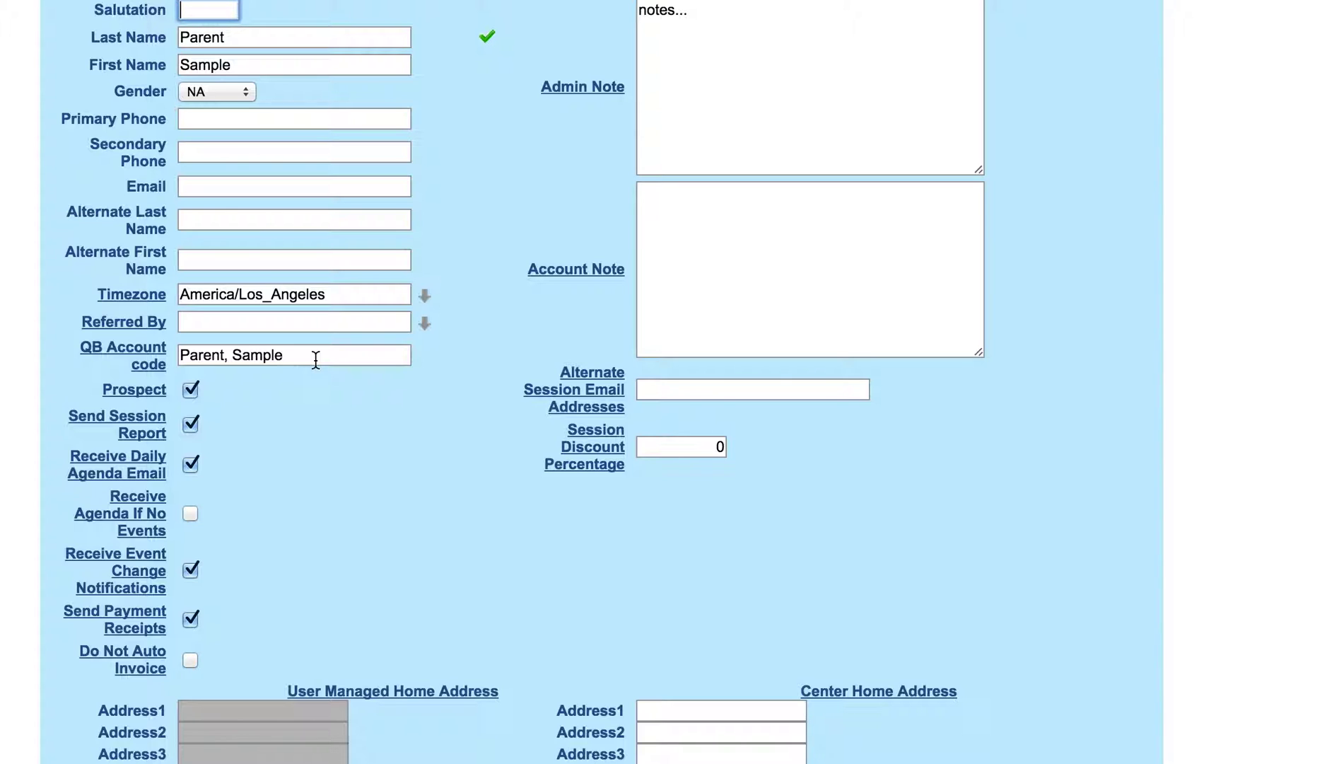
{"action": "left_click_drag", "start_coordinate": [316, 359], "coordinate": [181, 362]}
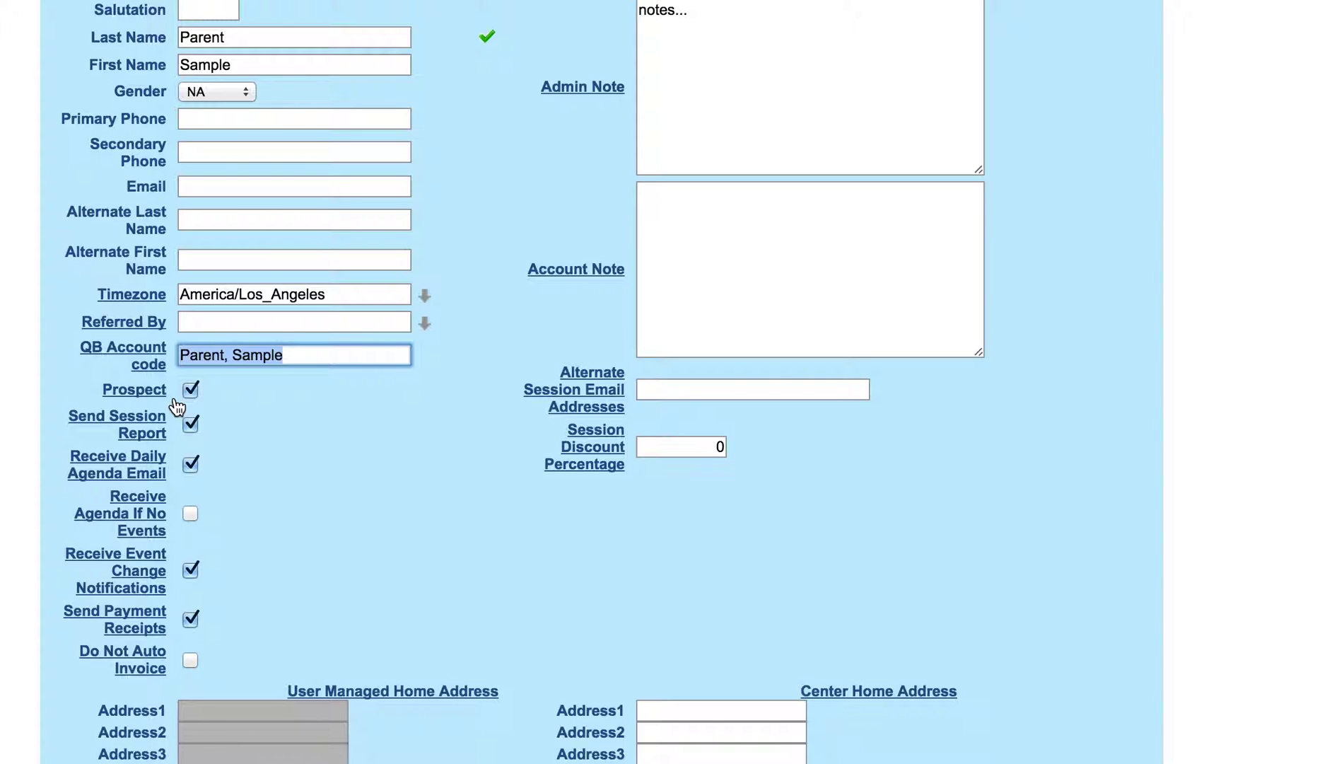
{"action": "left_click", "coordinate": [282, 416]}
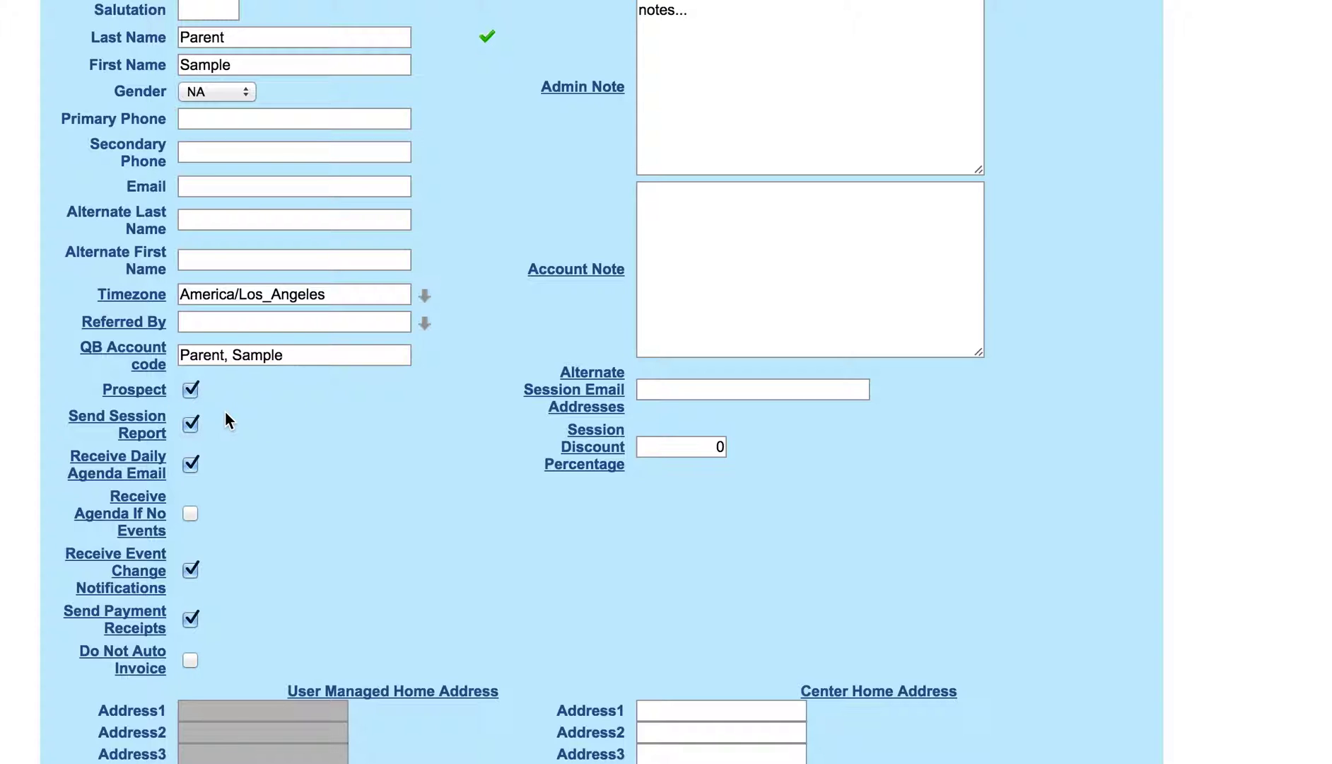
{"action": "left_click", "coordinate": [668, 391]}
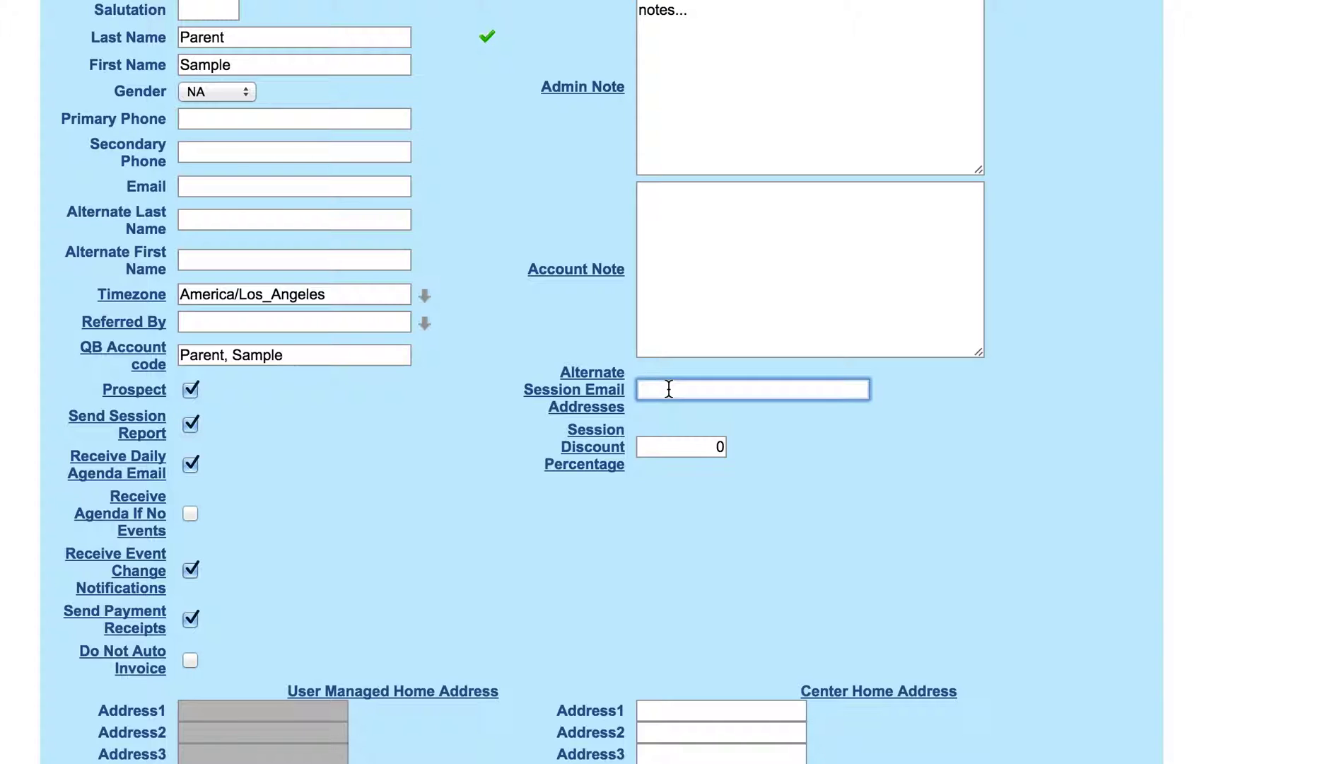
{"action": "scroll", "coordinate": [535, 366], "scroll_direction": "up", "scroll_amount": 2}
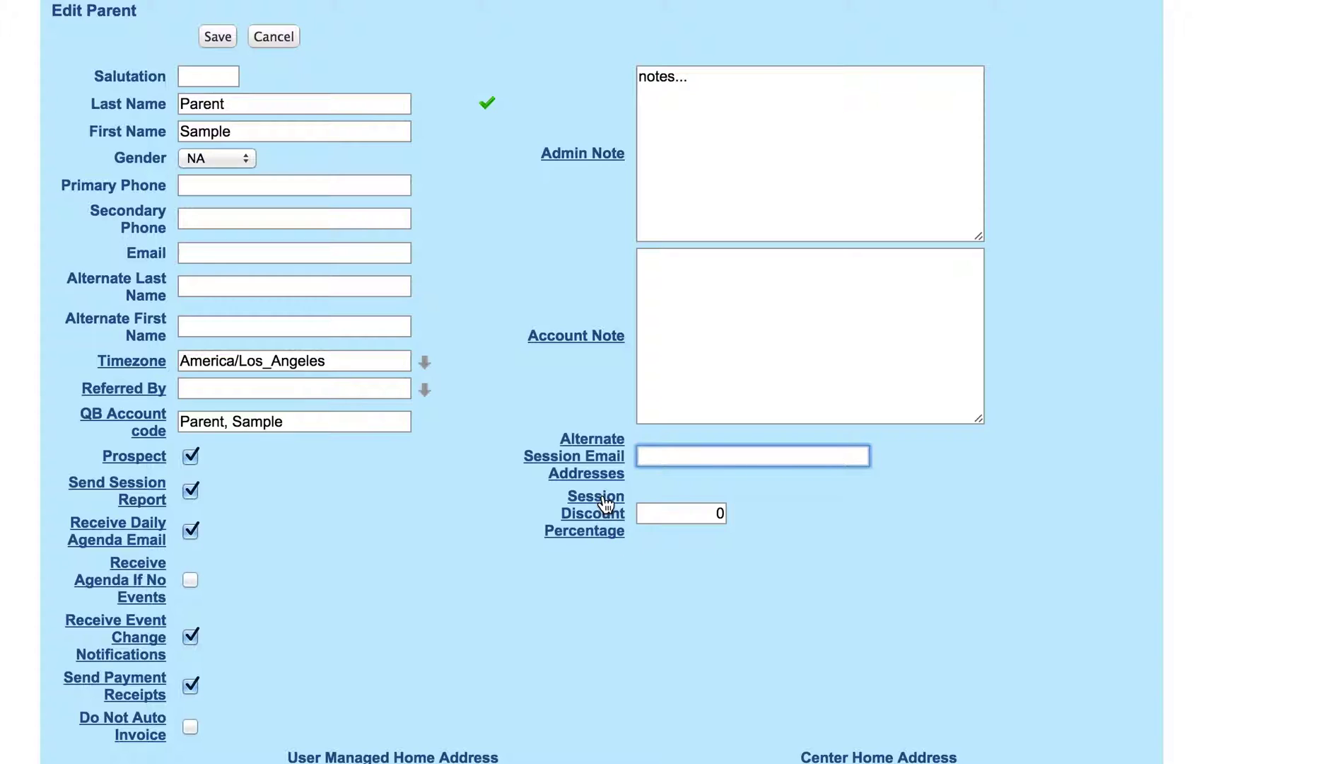
Step: Uncheck Prospect on the Edit Parent form, leaving Session Discount Percentage empty
{"action": "left_click", "coordinate": [718, 514]}
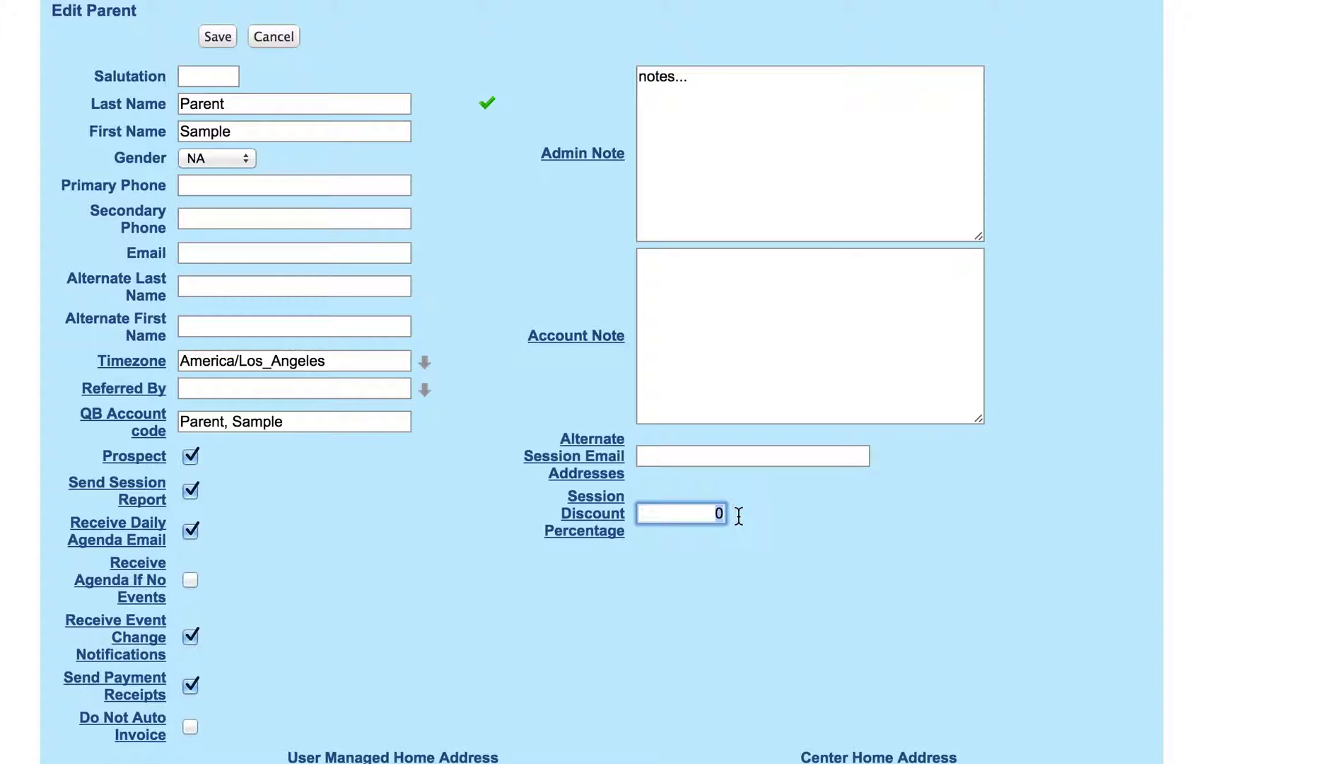
{"action": "type", "text": "30"}
{"action": "key", "text": "BackSpace"}
{"action": "key", "text": "BackSpace"}
{"action": "left_click", "coordinate": [467, 535]}
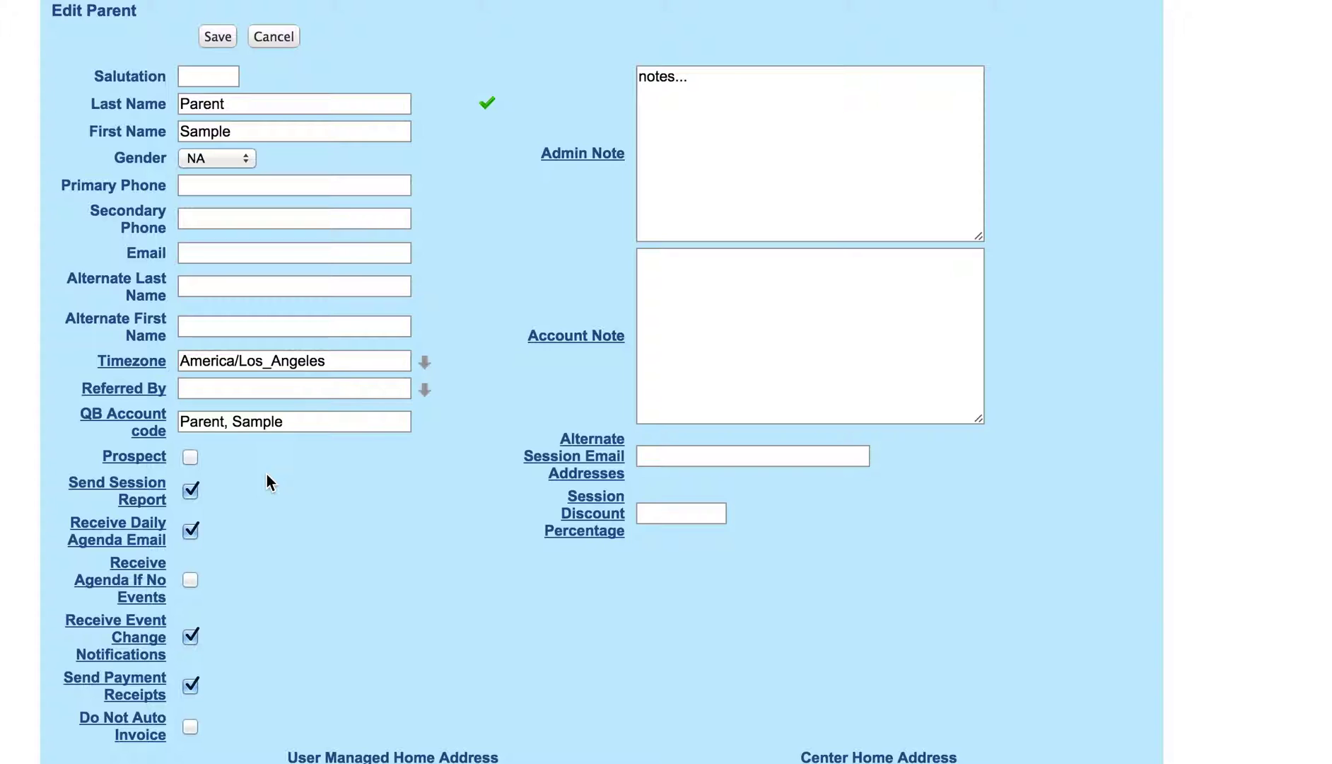
Step: Uncheck Receive Agenda If No Events and Receive Event Change Notifications for the parent
{"action": "scroll", "coordinate": [267, 474], "scroll_direction": "down", "scroll_amount": 2}
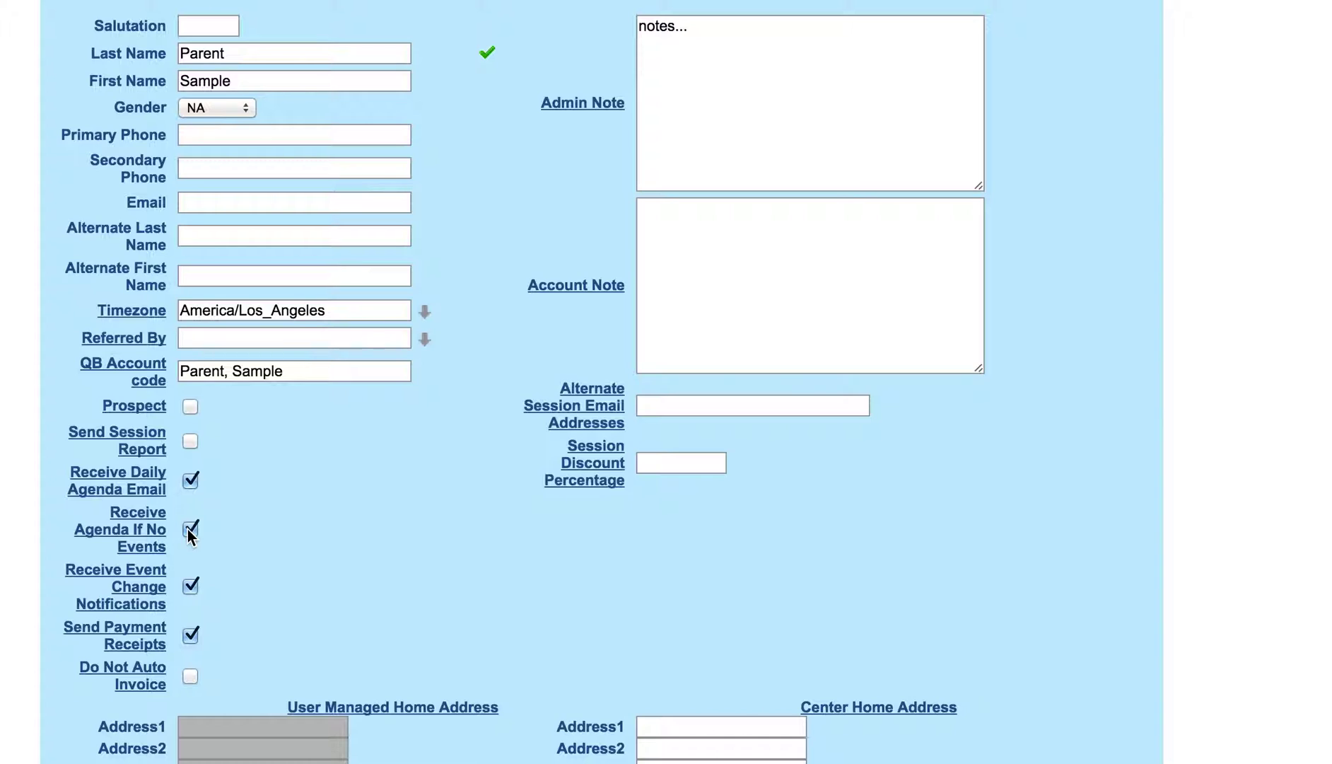
{"action": "left_click", "coordinate": [195, 529]}
{"action": "scroll", "coordinate": [335, 553], "scroll_direction": "down", "scroll_amount": 2}
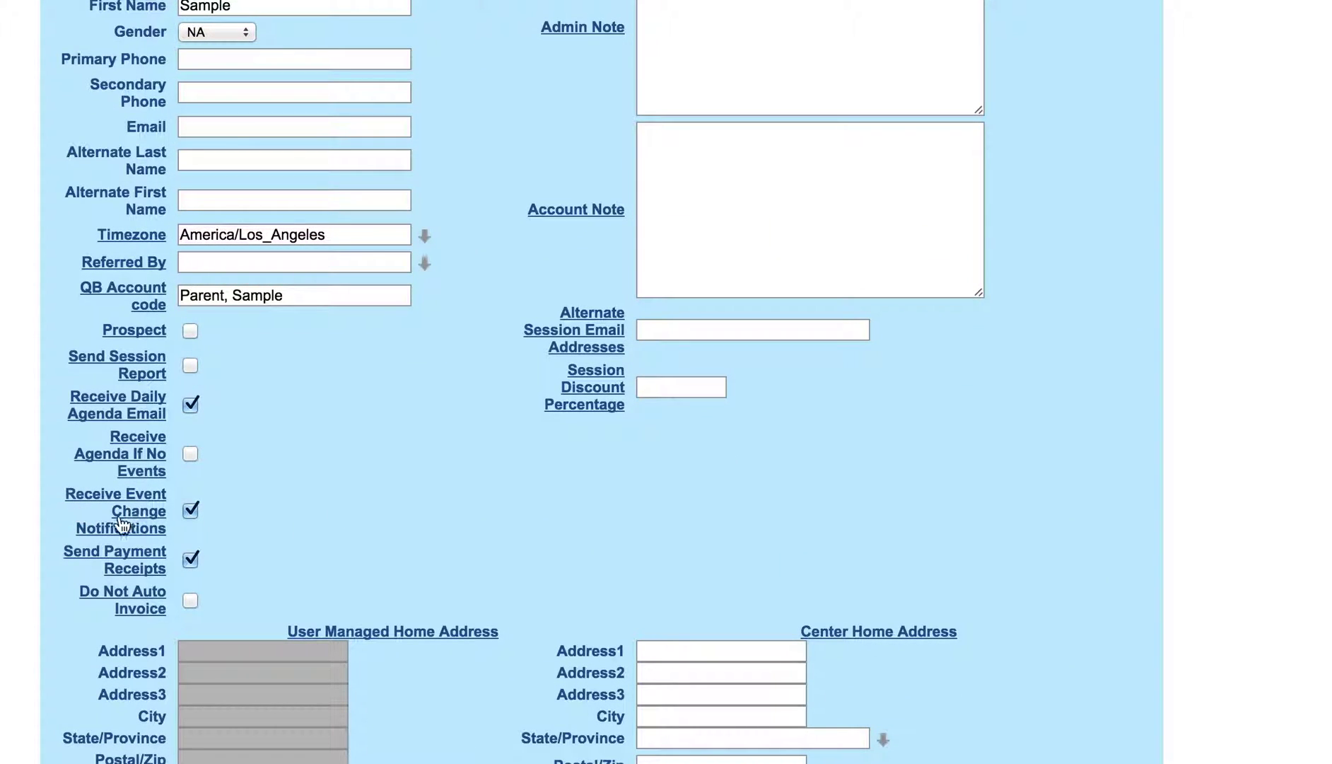
{"action": "left_click", "coordinate": [190, 515]}
{"action": "left_click", "coordinate": [188, 514]}
{"action": "left_click", "coordinate": [188, 514]}
{"action": "left_click", "coordinate": [189, 519]}
{"action": "scroll", "coordinate": [437, 561], "scroll_direction": "down", "scroll_amount": 5}
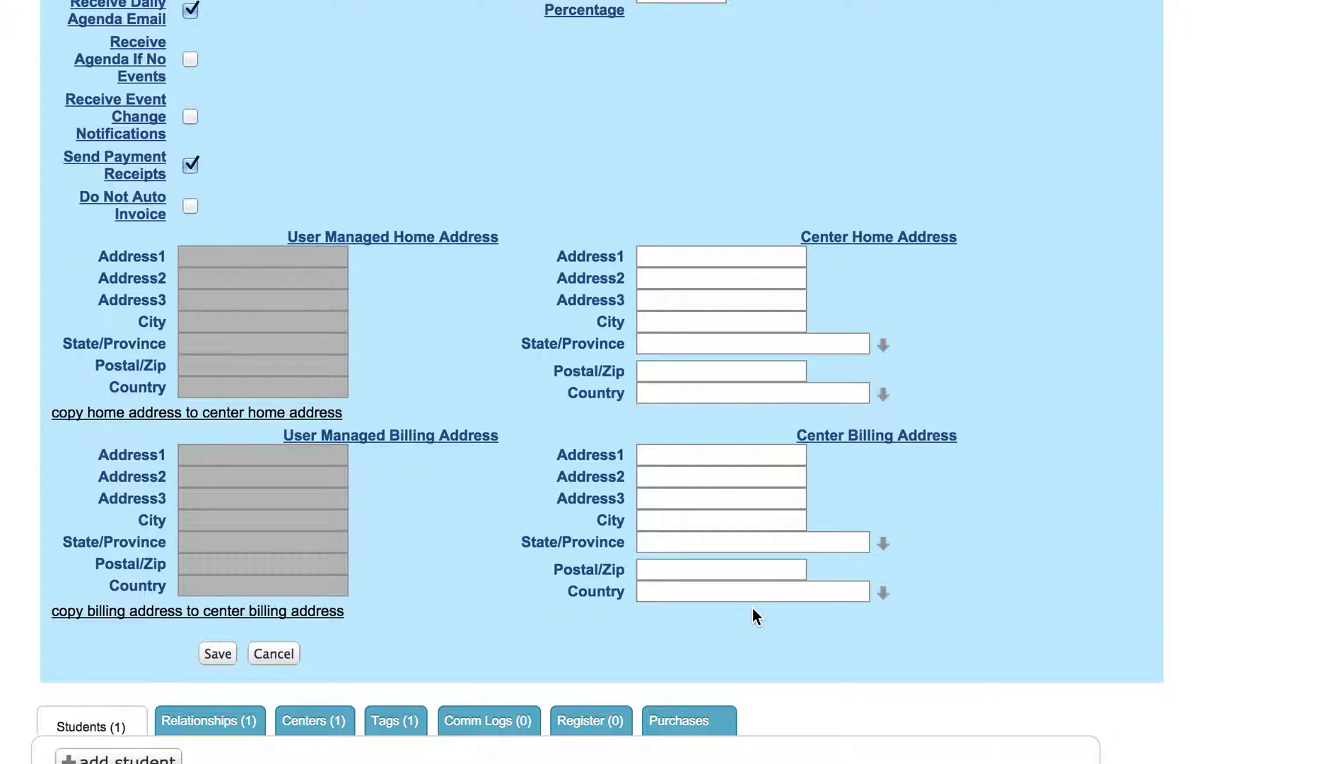
{"action": "scroll", "coordinate": [448, 503], "scroll_direction": "up", "scroll_amount": 10}
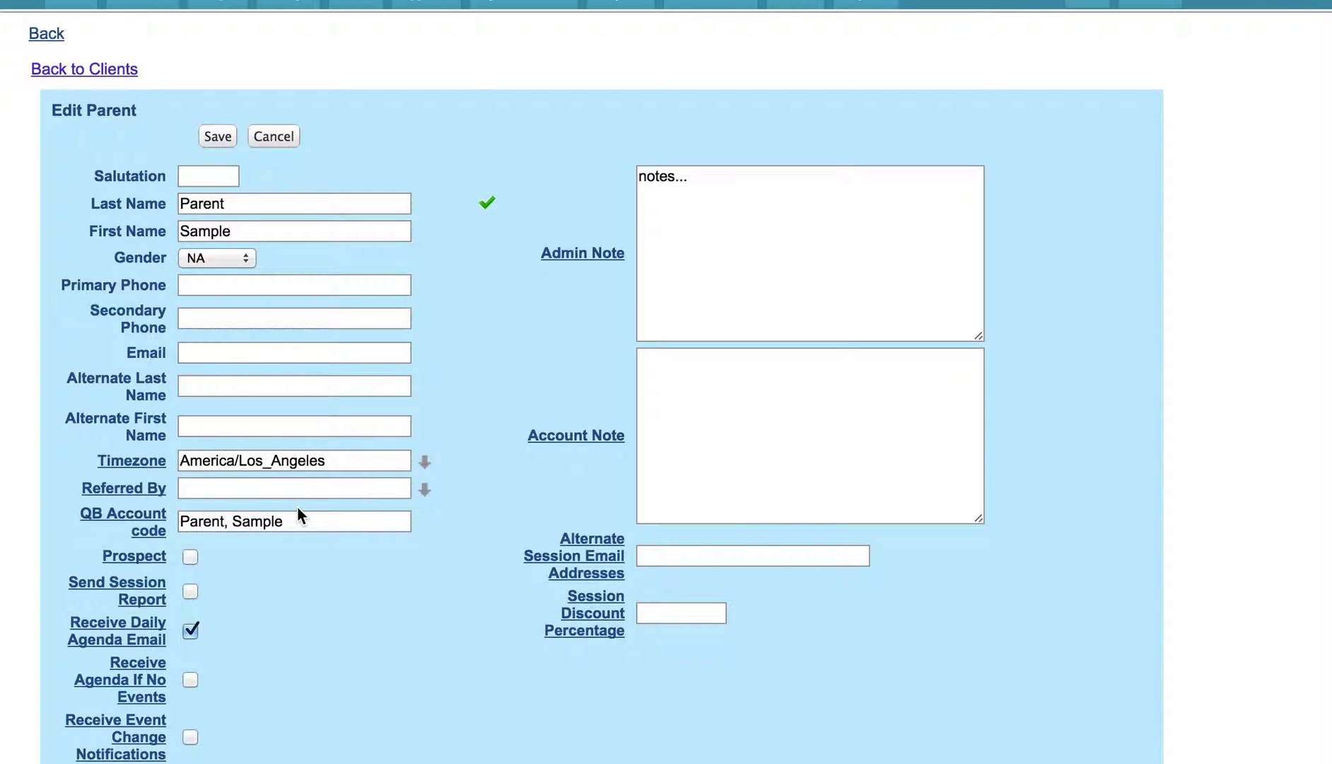
{"action": "scroll", "coordinate": [296, 506], "scroll_direction": "up", "scroll_amount": 2}
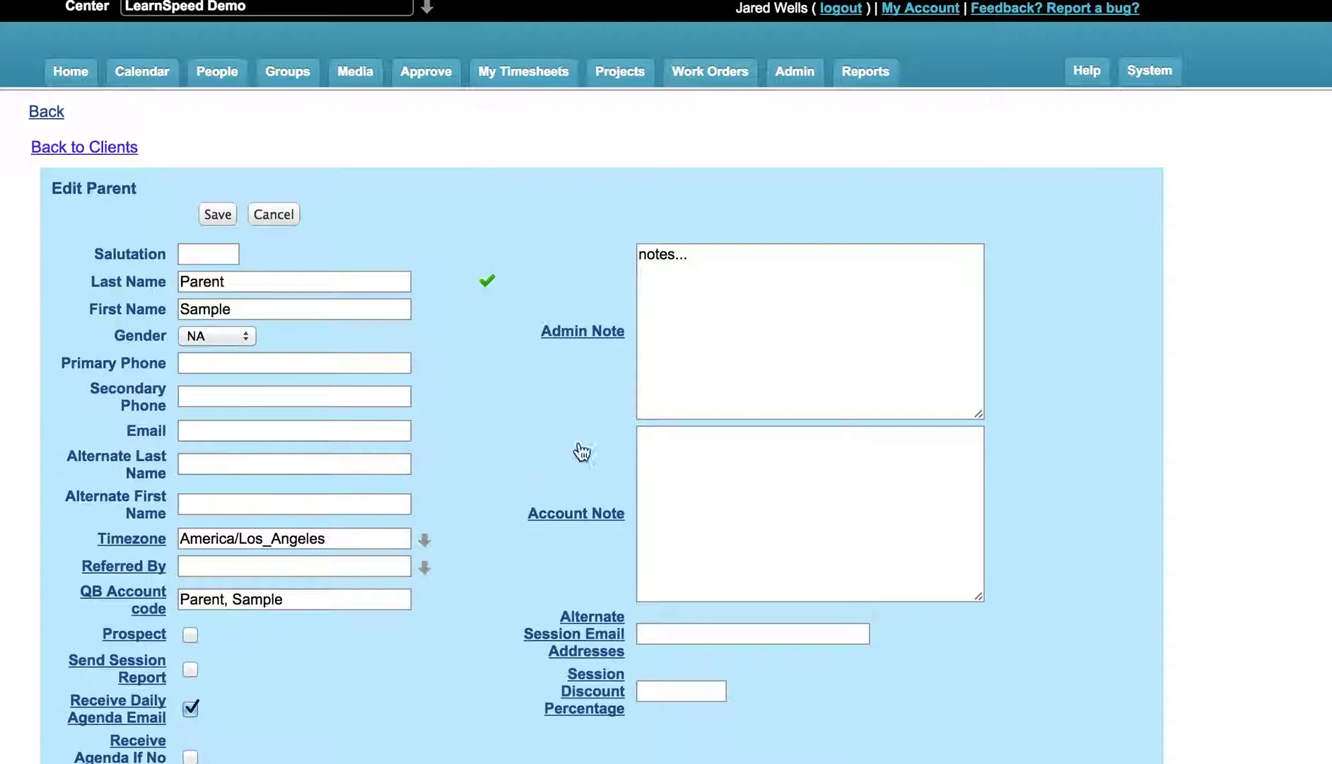
Step: Open the logged-in user's My Account page and scroll through it
{"action": "left_click", "coordinate": [922, 8]}
{"action": "scroll", "coordinate": [492, 241], "scroll_direction": "down", "scroll_amount": 5}
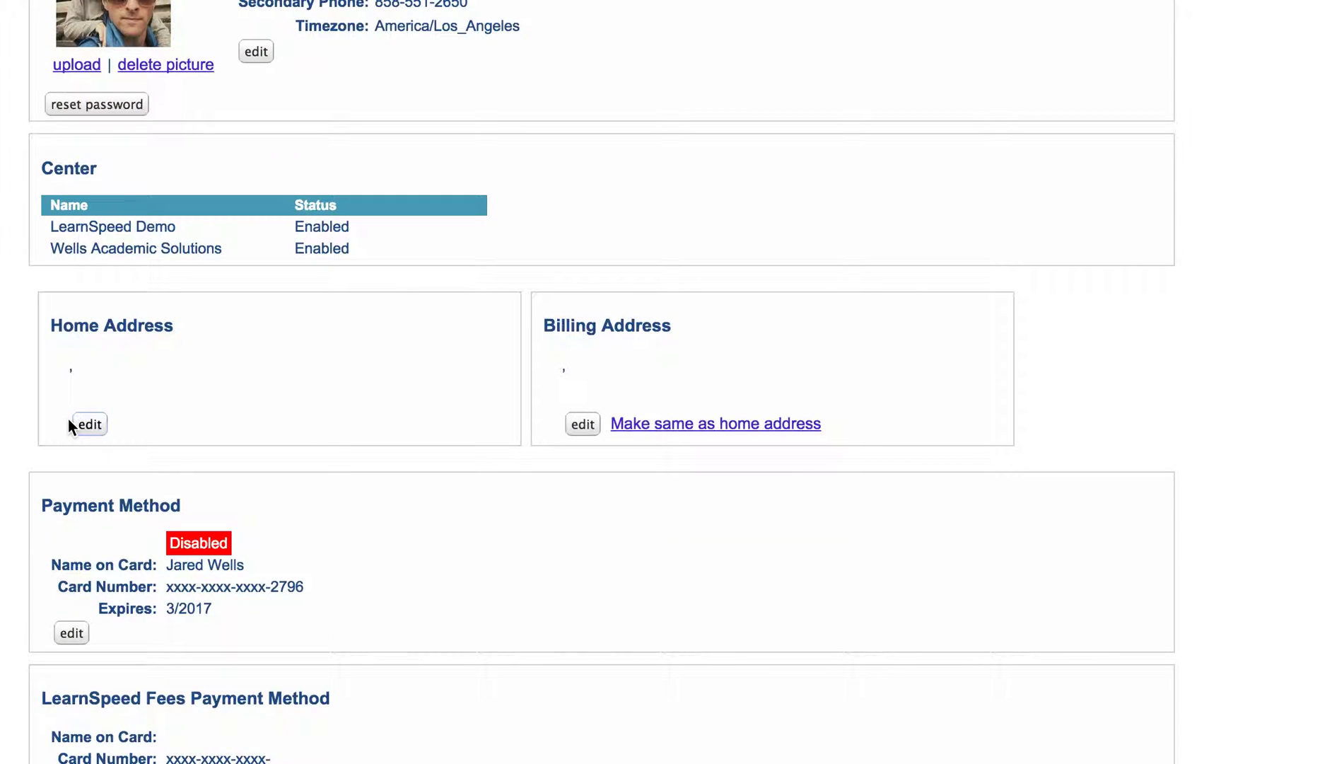
{"action": "scroll", "coordinate": [558, 386], "scroll_direction": "down", "scroll_amount": 3}
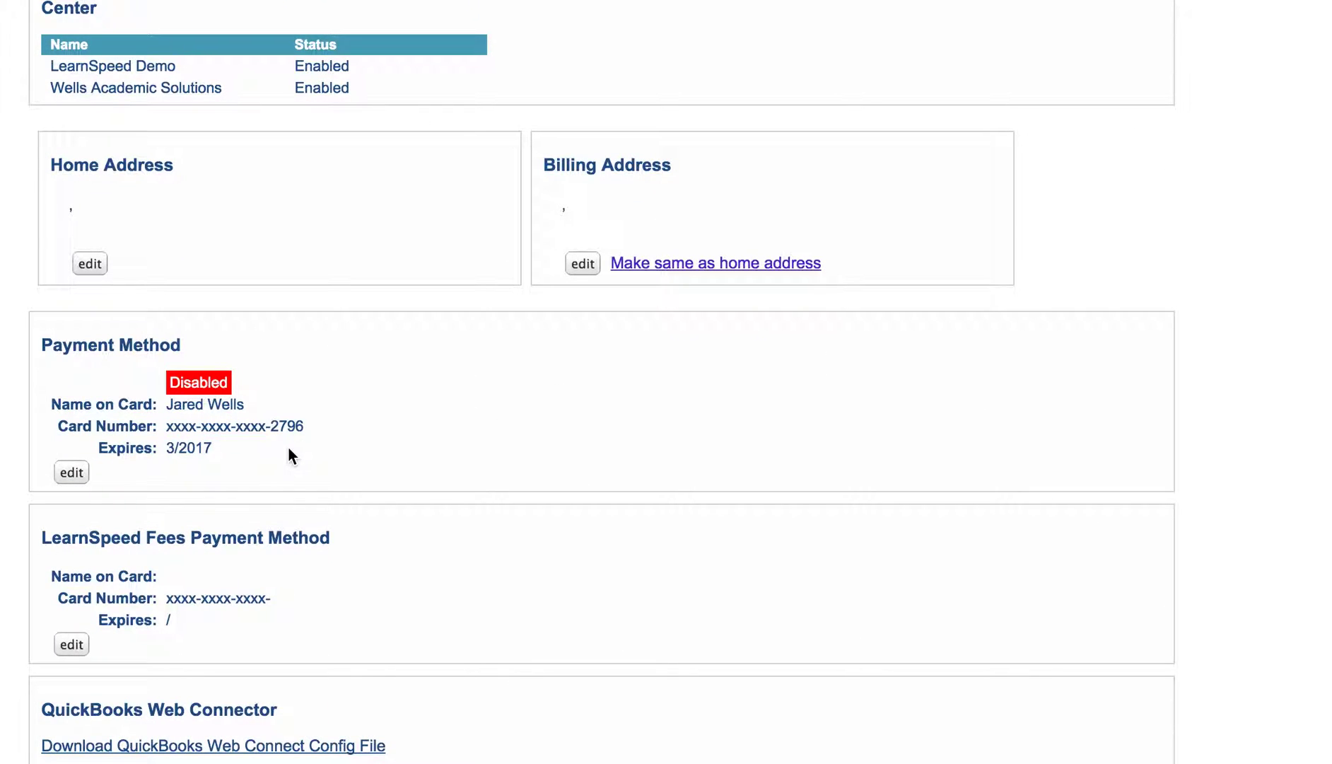
{"action": "scroll", "coordinate": [288, 450], "scroll_direction": "up", "scroll_amount": 7}
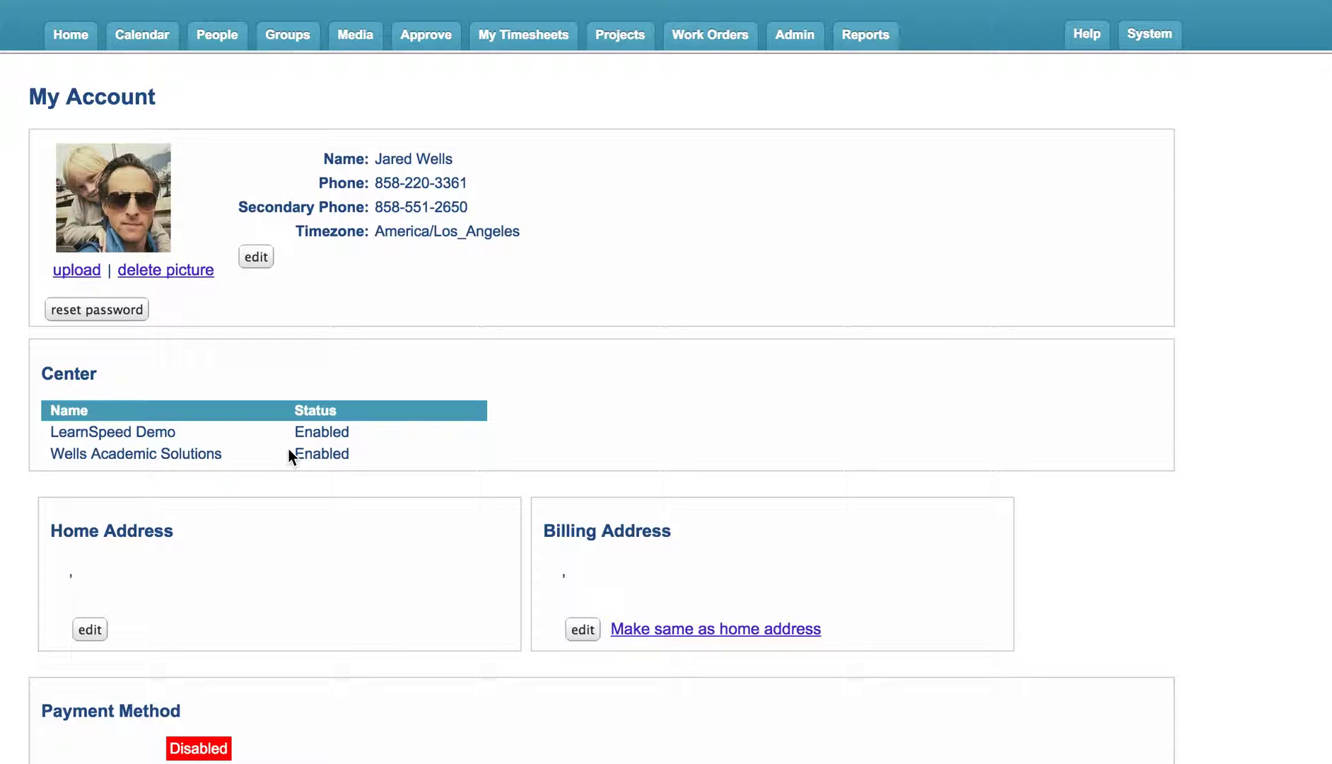
Step: Search the student list for 'sample' and open the sample student's record
{"action": "left_click", "coordinate": [230, 37]}
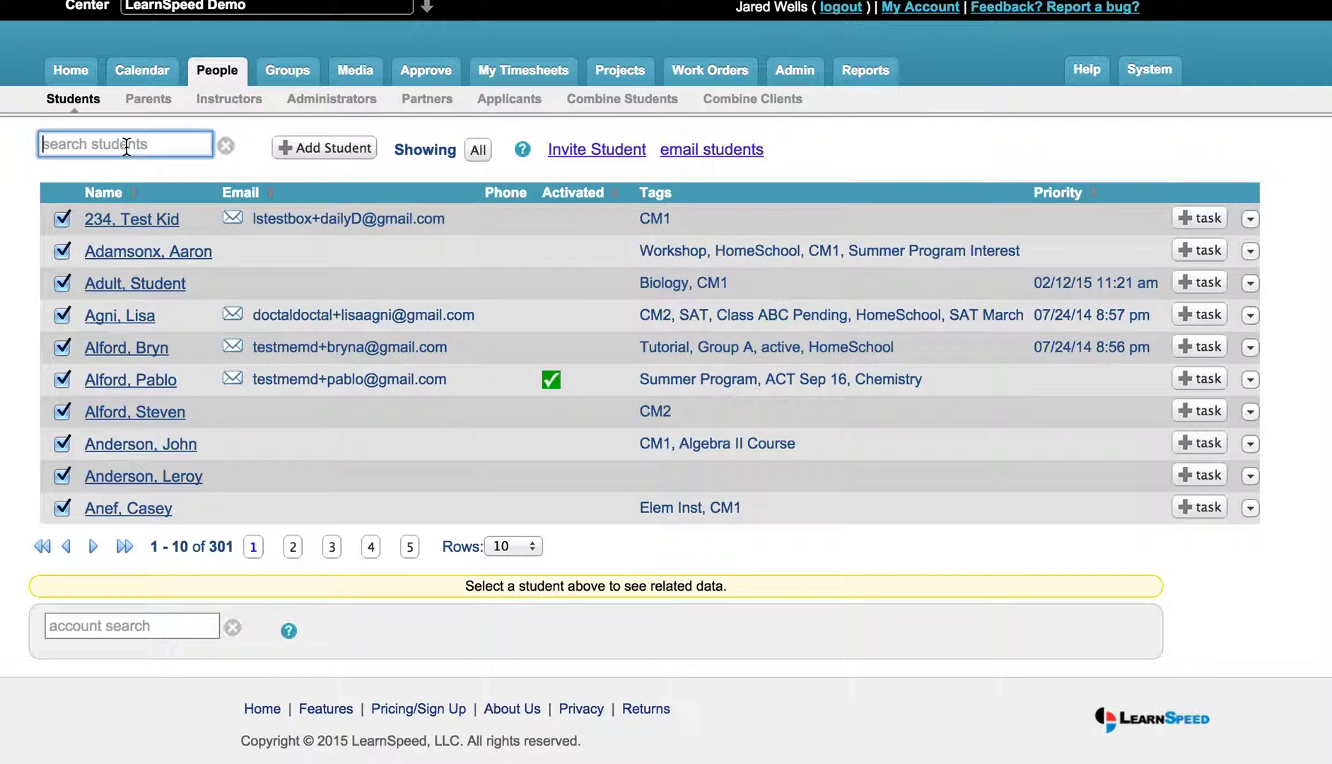
{"action": "type", "text": "sample"}
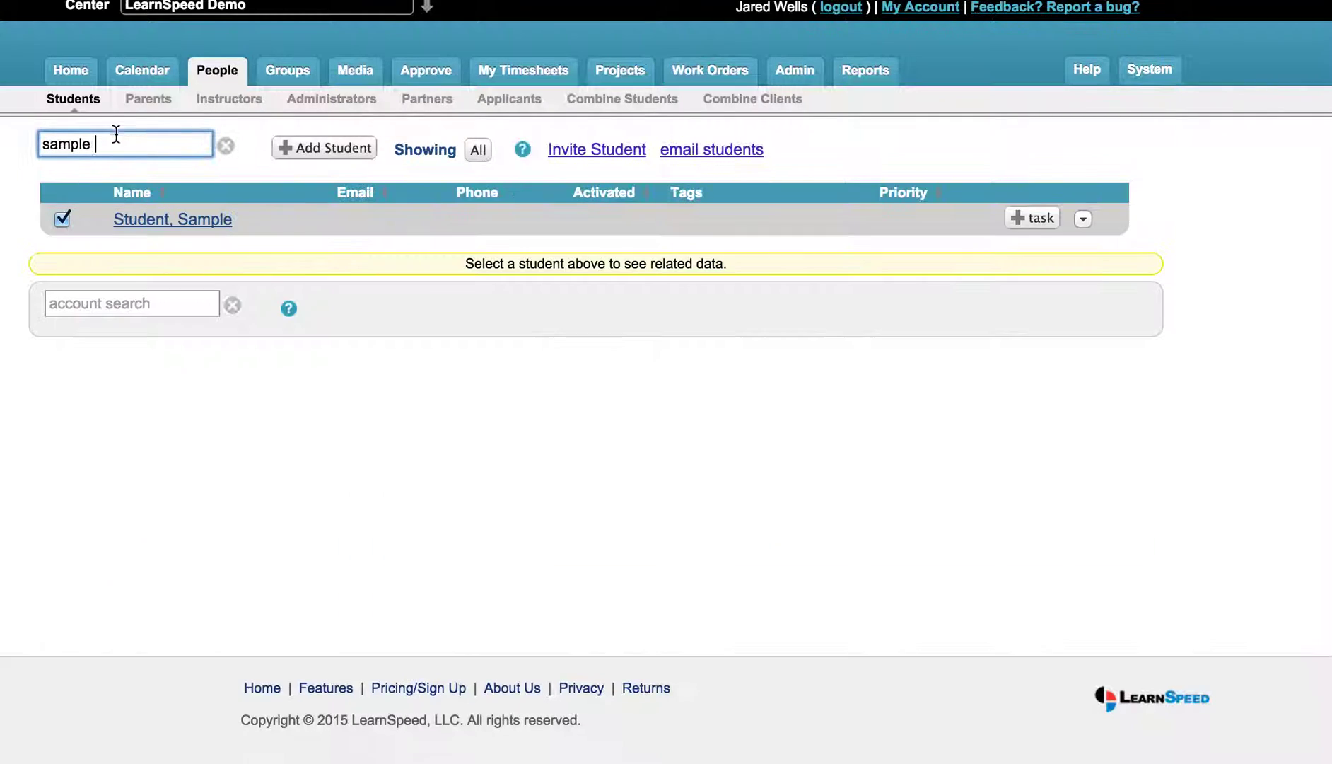
{"action": "left_click", "coordinate": [203, 225]}
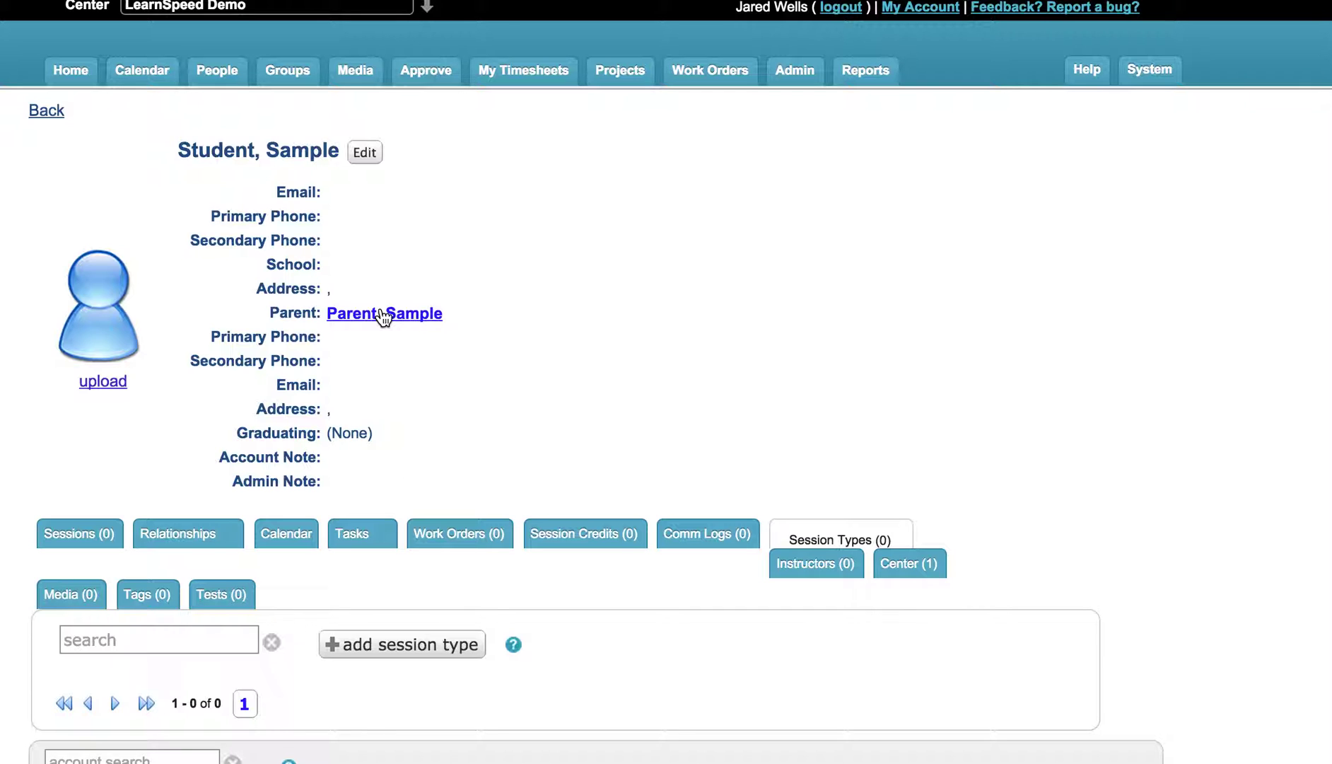
Step: Open the linked Parent, Sample record, review its Edit Parent form and save it unchanged
{"action": "left_click", "coordinate": [382, 316]}
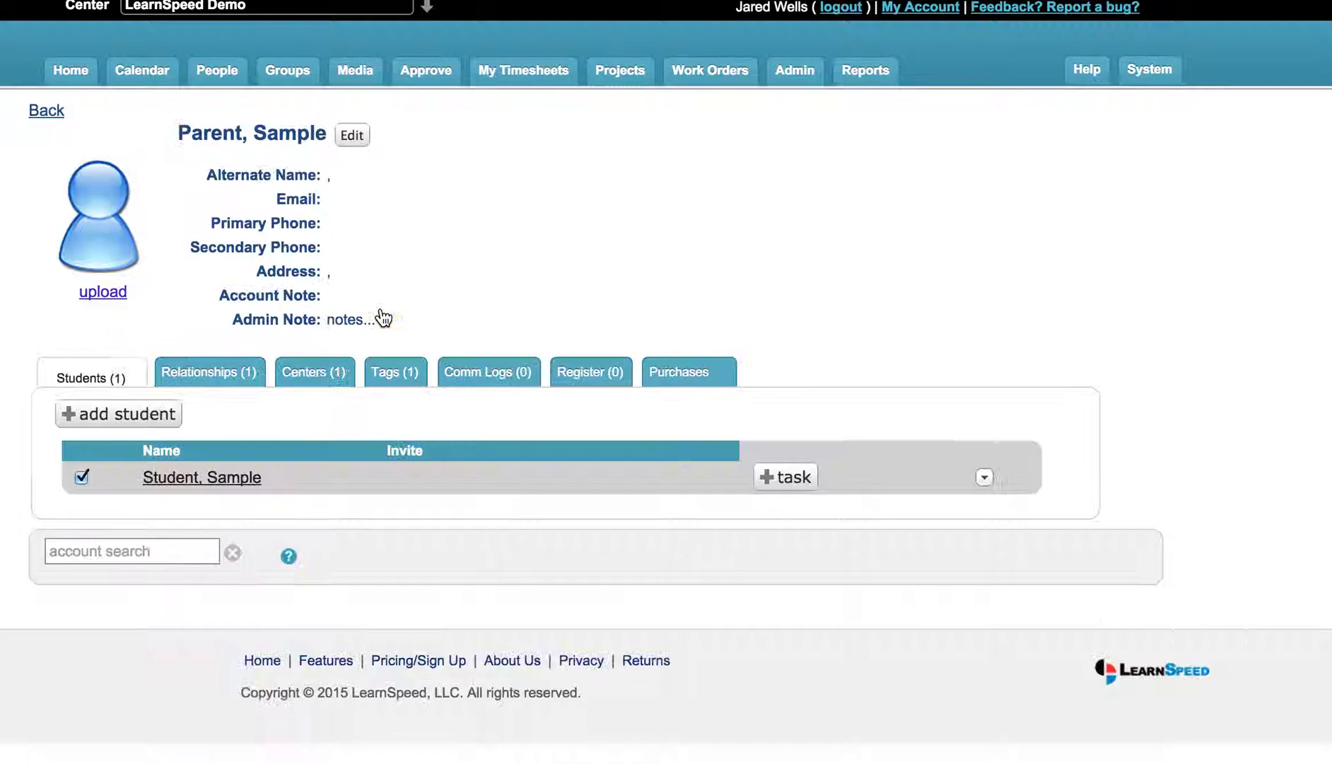
{"action": "left_click", "coordinate": [356, 137]}
{"action": "scroll", "coordinate": [396, 297], "scroll_direction": "down", "scroll_amount": 10}
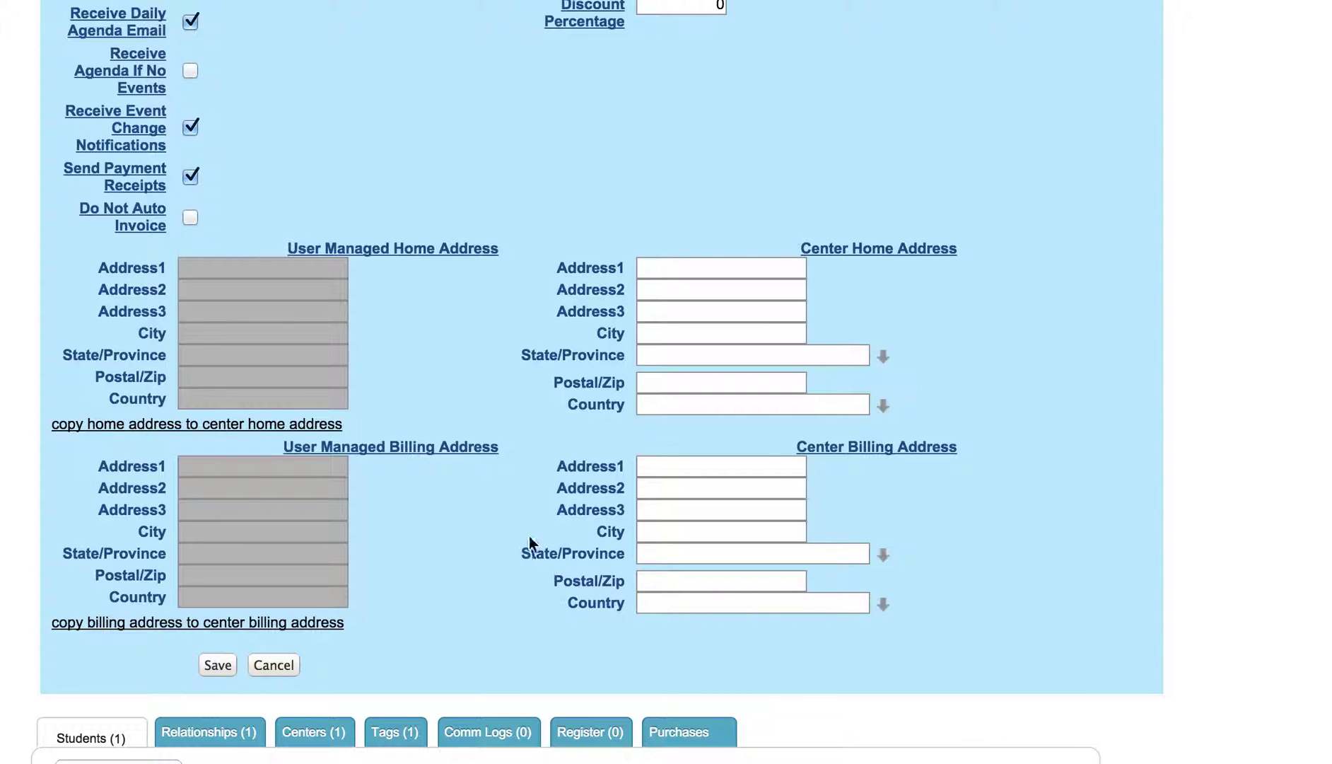
{"action": "scroll", "coordinate": [441, 428], "scroll_direction": "up", "scroll_amount": 7}
{"action": "scroll", "coordinate": [441, 427], "scroll_direction": "up", "scroll_amount": 3}
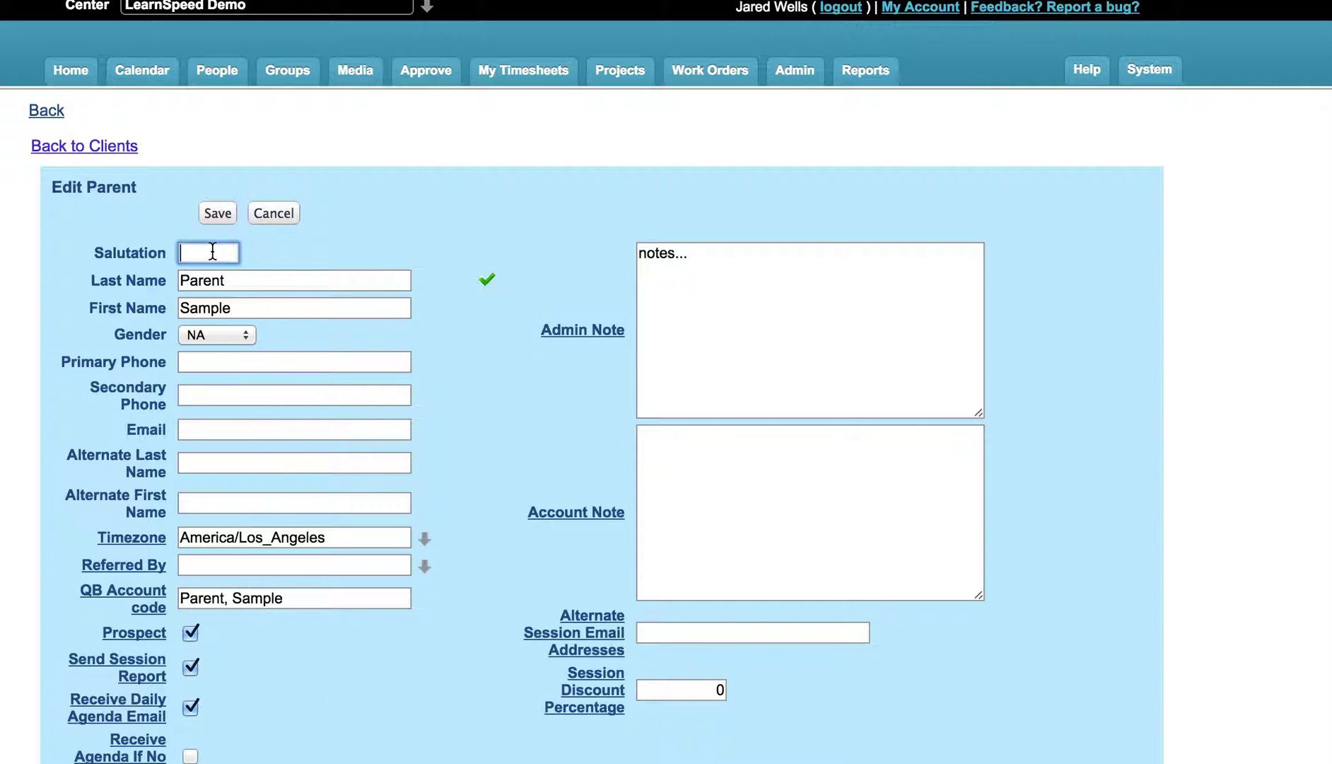
{"action": "left_click", "coordinate": [217, 215]}
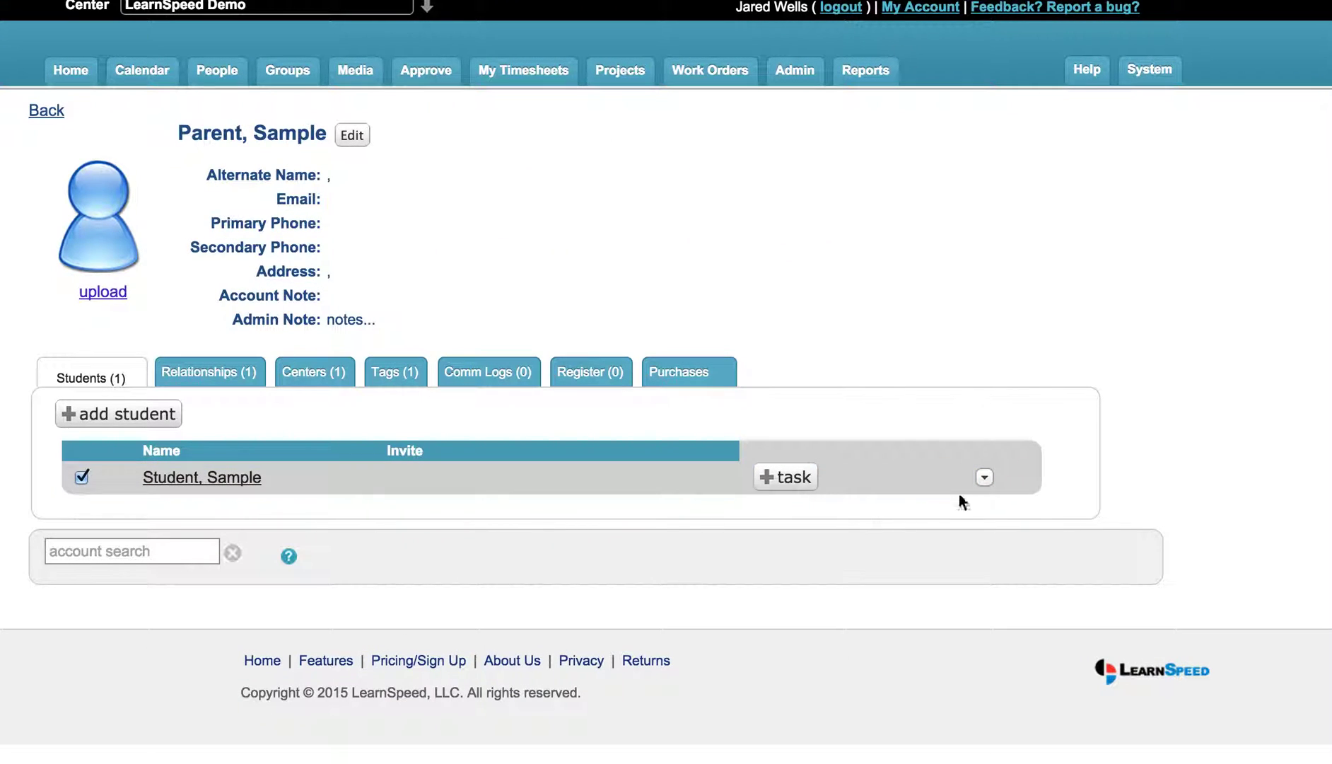
Step: Open the Student, Sample edit form from the parent's student list
{"action": "left_click", "coordinate": [986, 481]}
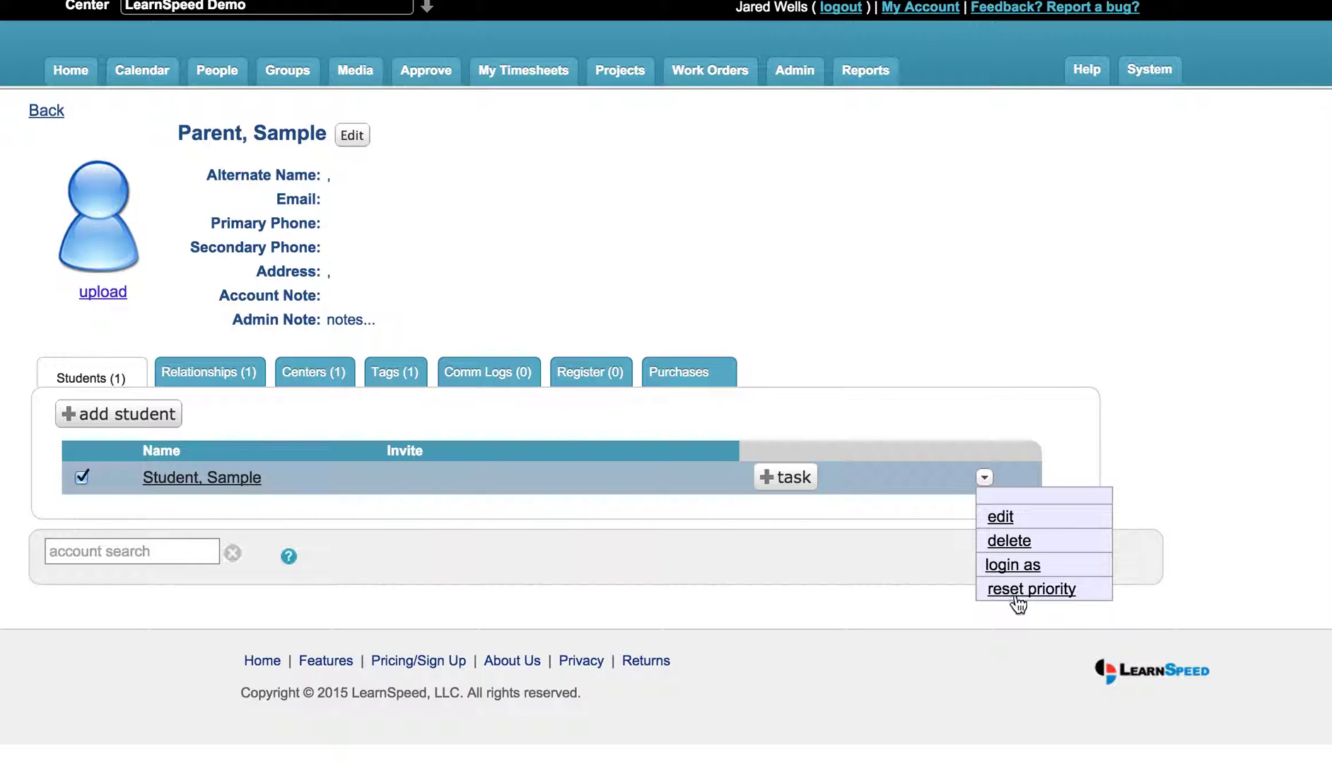
{"action": "left_click", "coordinate": [1004, 516]}
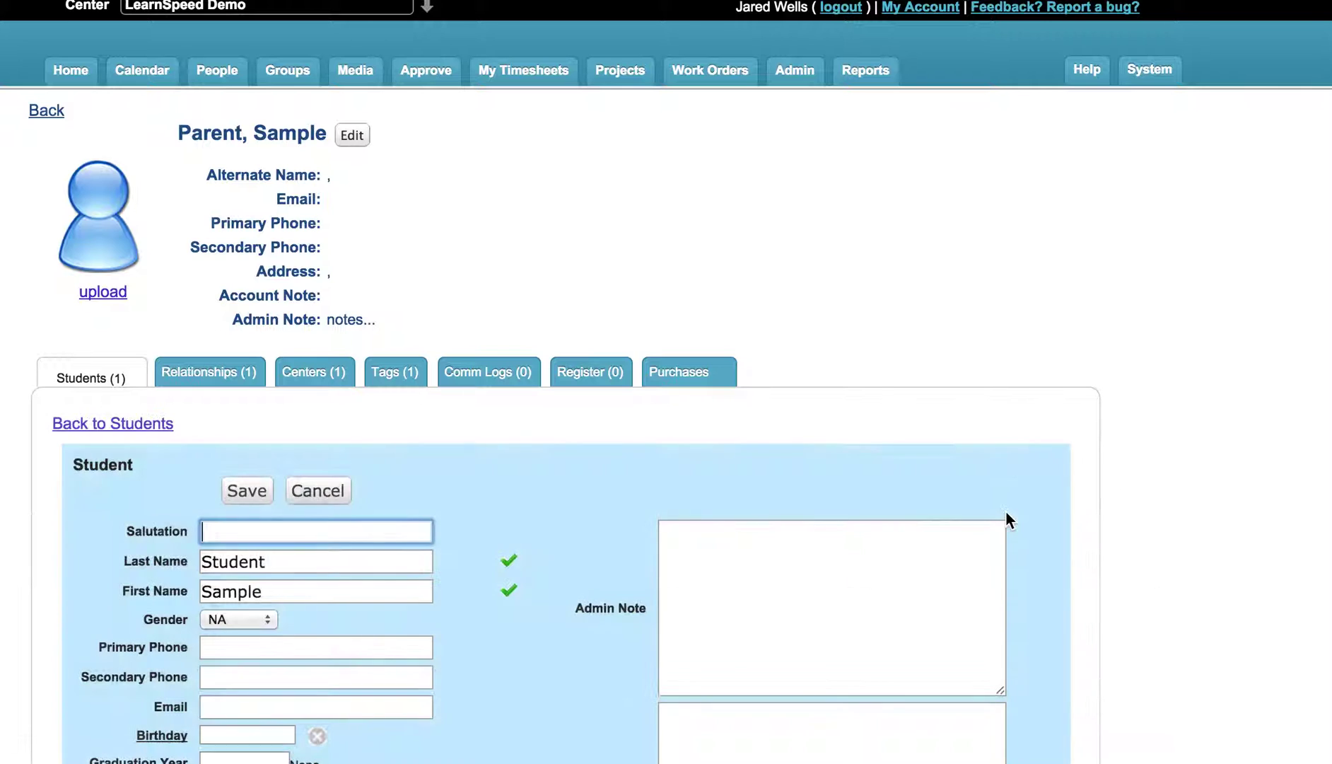
{"action": "scroll", "coordinate": [518, 499], "scroll_direction": "down", "scroll_amount": 6}
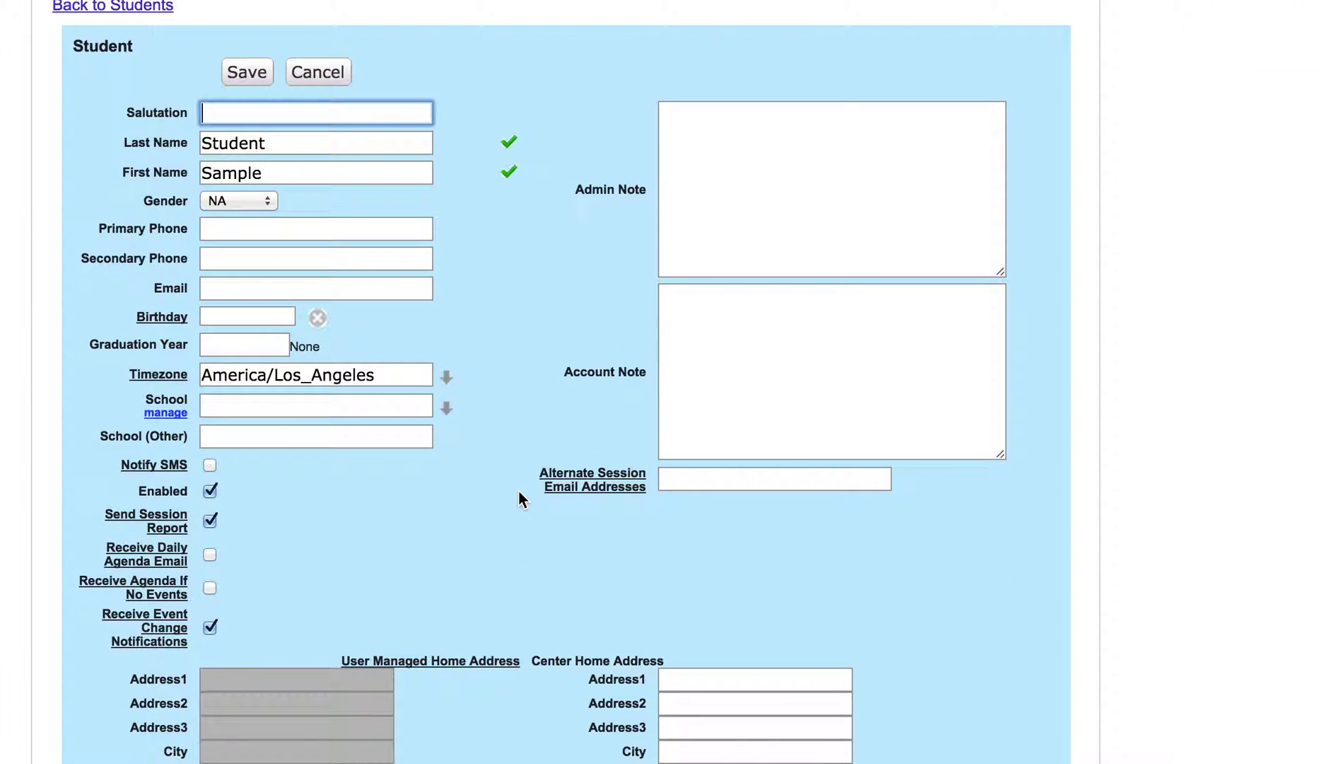
Step: Enter a Gmail address in Alternate Session Email Addresses, then clear it with Backspace
{"action": "left_click", "coordinate": [713, 486]}
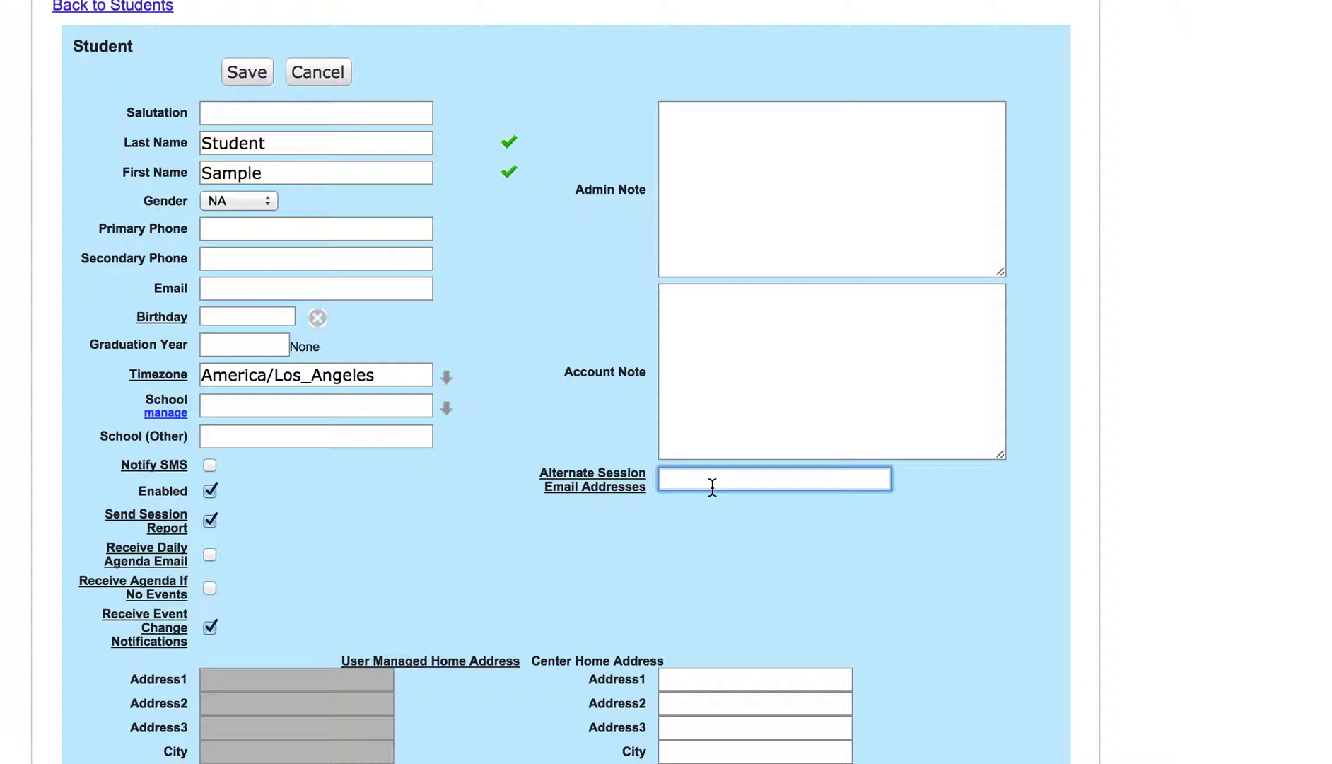
{"action": "left_click", "coordinate": [712, 486]}
{"action": "left_click", "coordinate": [574, 532]}
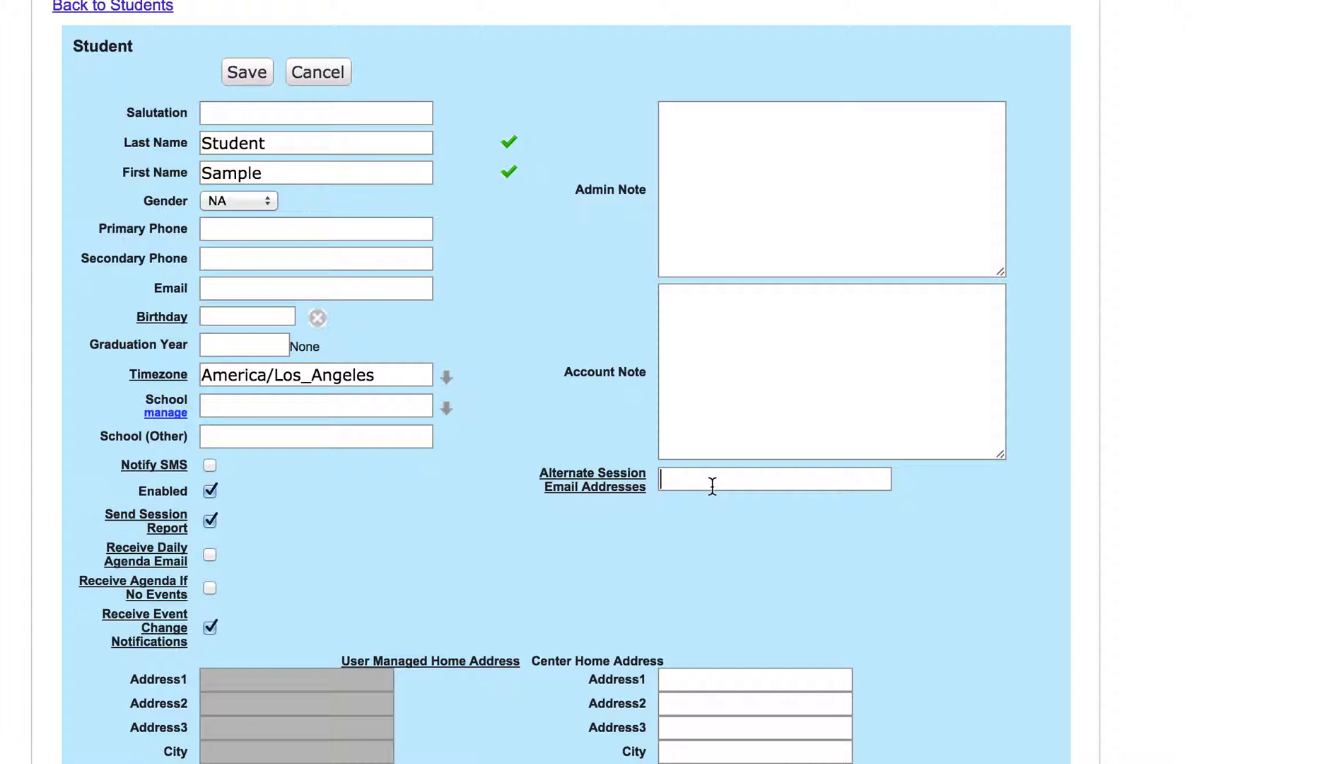
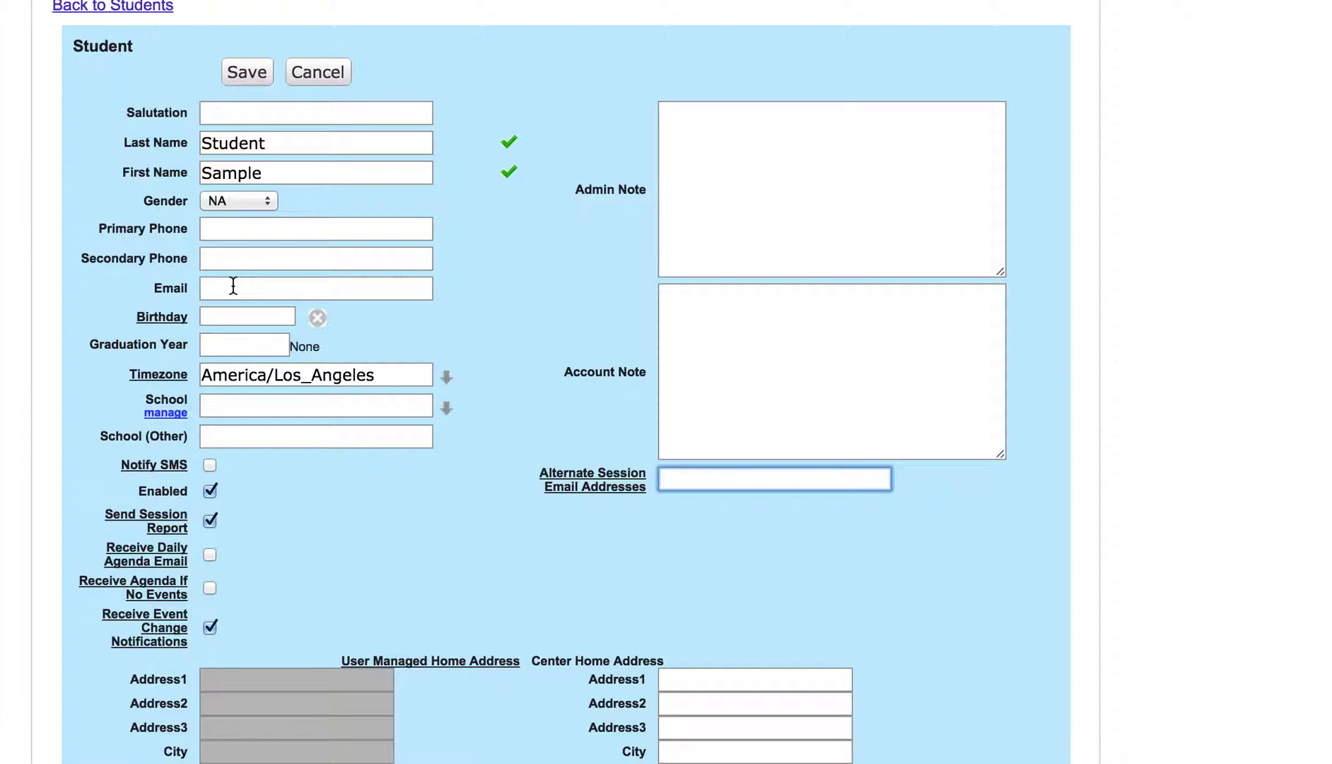
{"action": "left_click", "coordinate": [333, 514]}
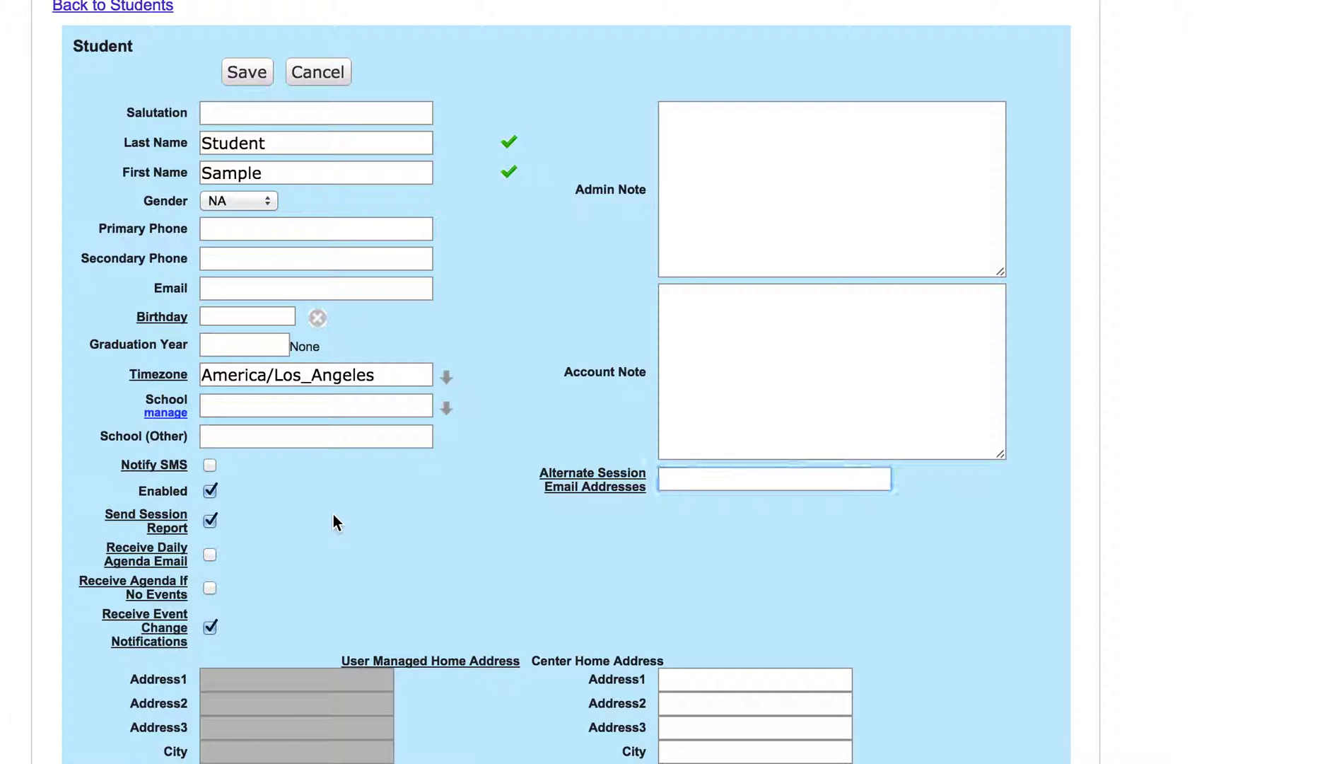
{"action": "scroll", "coordinate": [333, 515], "scroll_direction": "down", "scroll_amount": 1}
{"action": "scroll", "coordinate": [333, 514], "scroll_direction": "down", "scroll_amount": 1}
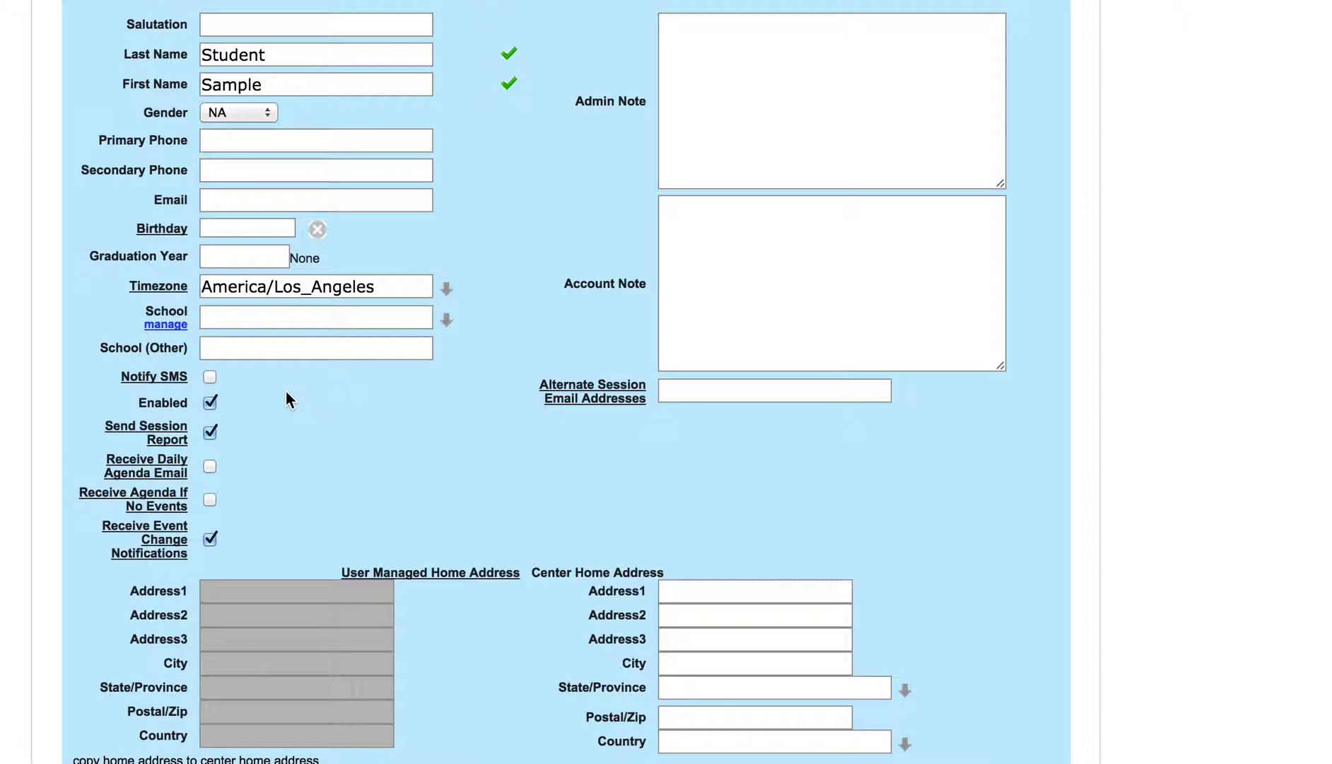
{"action": "left_click", "coordinate": [210, 405]}
{"action": "left_click", "coordinate": [210, 406]}
{"action": "left_click", "coordinate": [262, 229]}
{"action": "scroll", "coordinate": [287, 499], "scroll_direction": "down", "scroll_amount": 5}
{"action": "scroll", "coordinate": [287, 499], "scroll_direction": "up", "scroll_amount": 10}
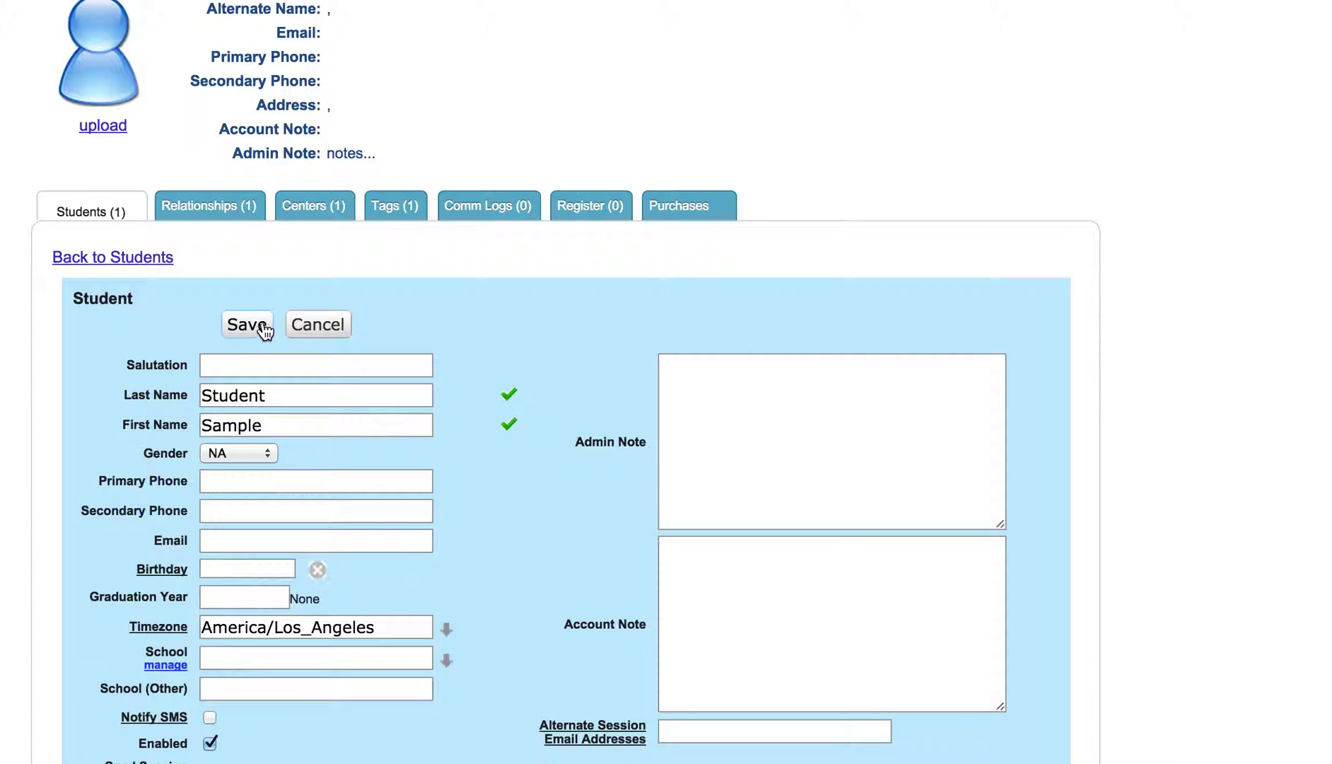
Step: Save the student, then reopen Student, Sample's edit form from the Students list
{"action": "left_click", "coordinate": [263, 329]}
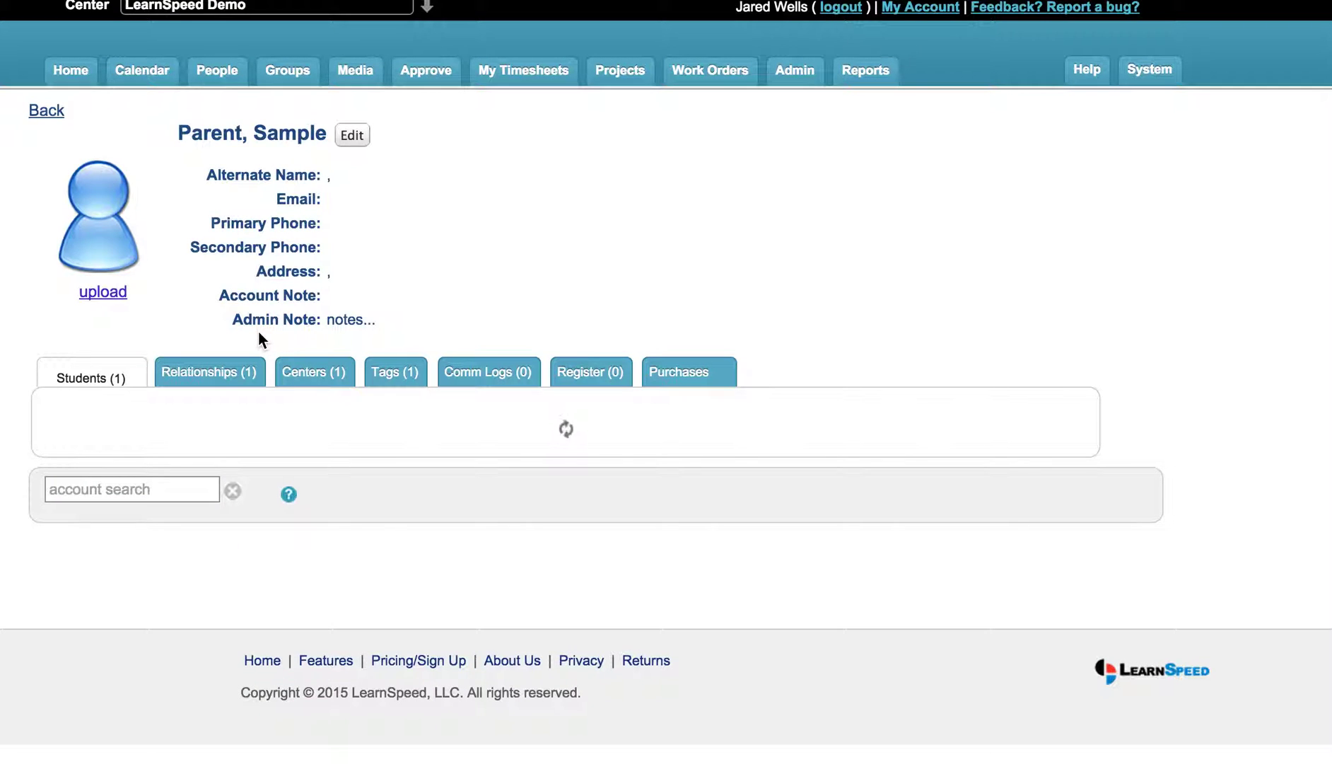
{"action": "left_click", "coordinate": [984, 478]}
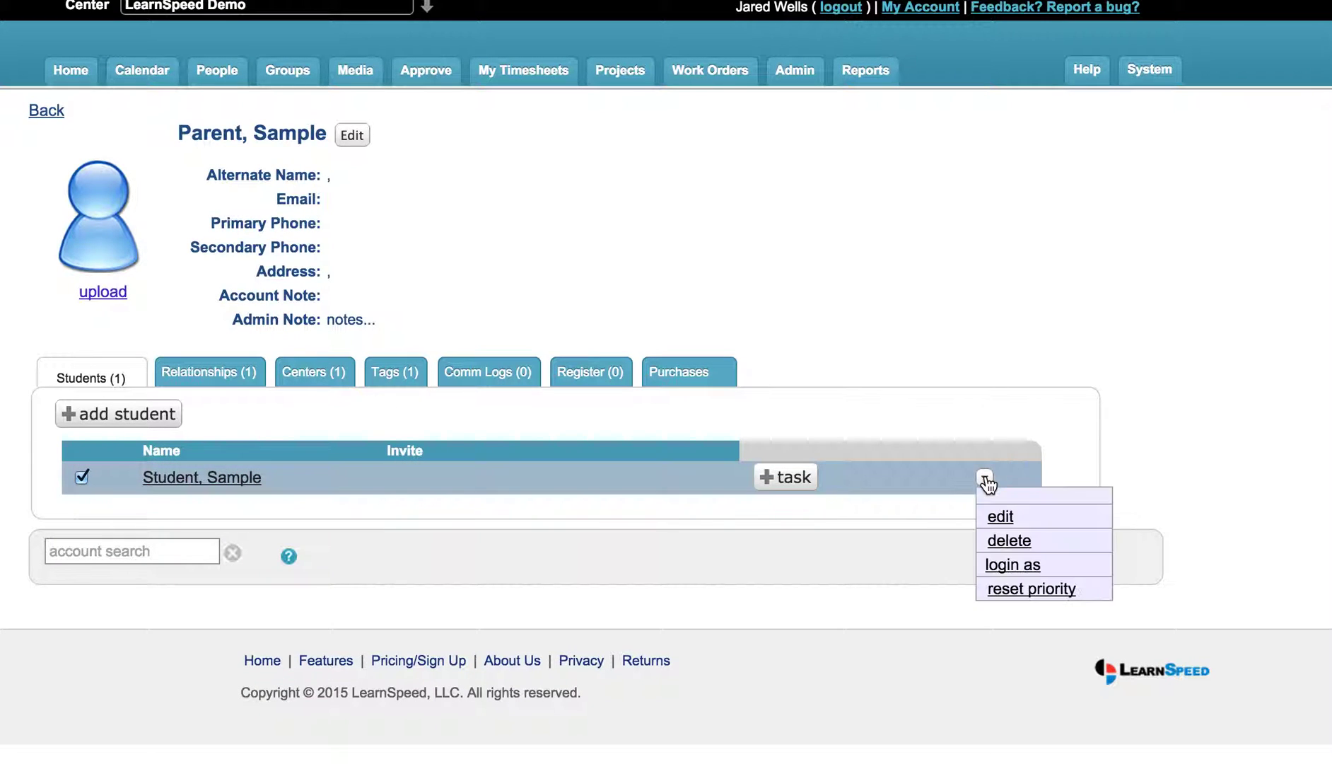
{"action": "left_click", "coordinate": [999, 517]}
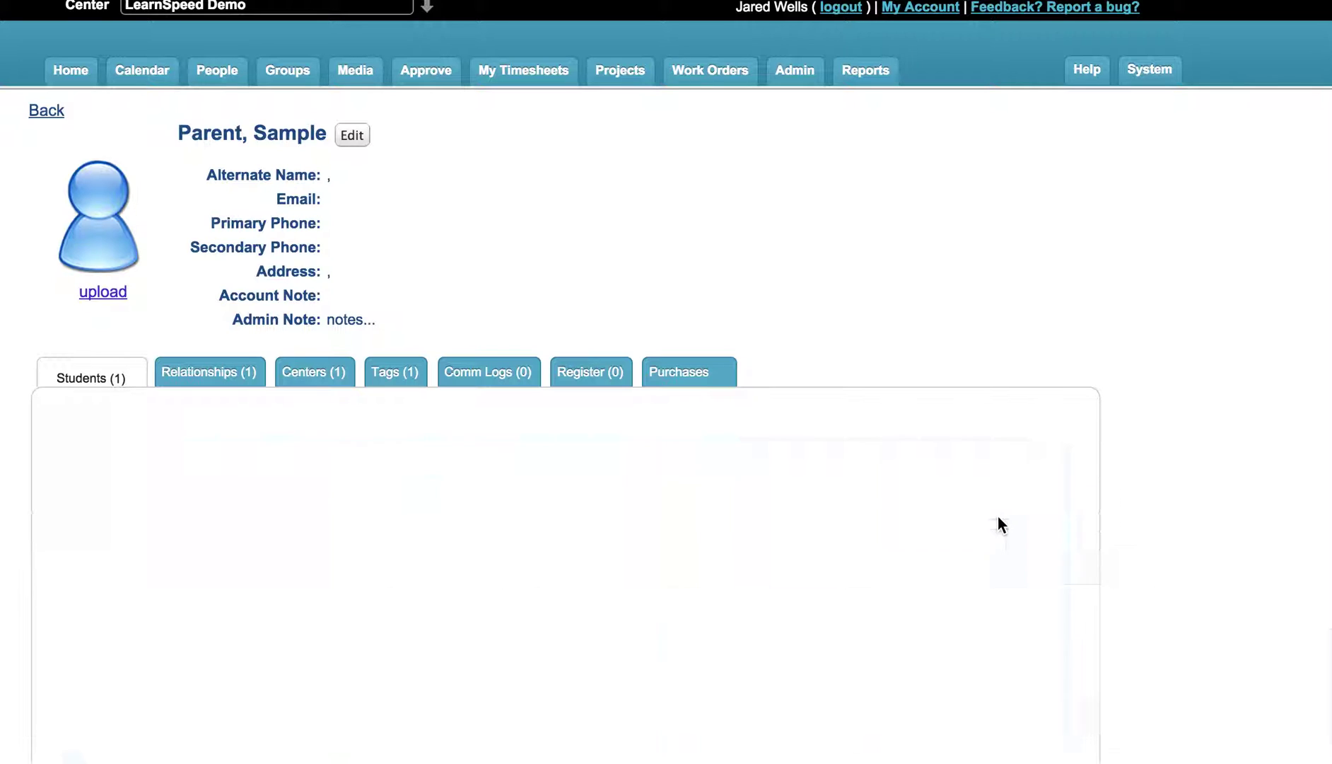
{"action": "scroll", "coordinate": [703, 431], "scroll_direction": "down", "scroll_amount": 5}
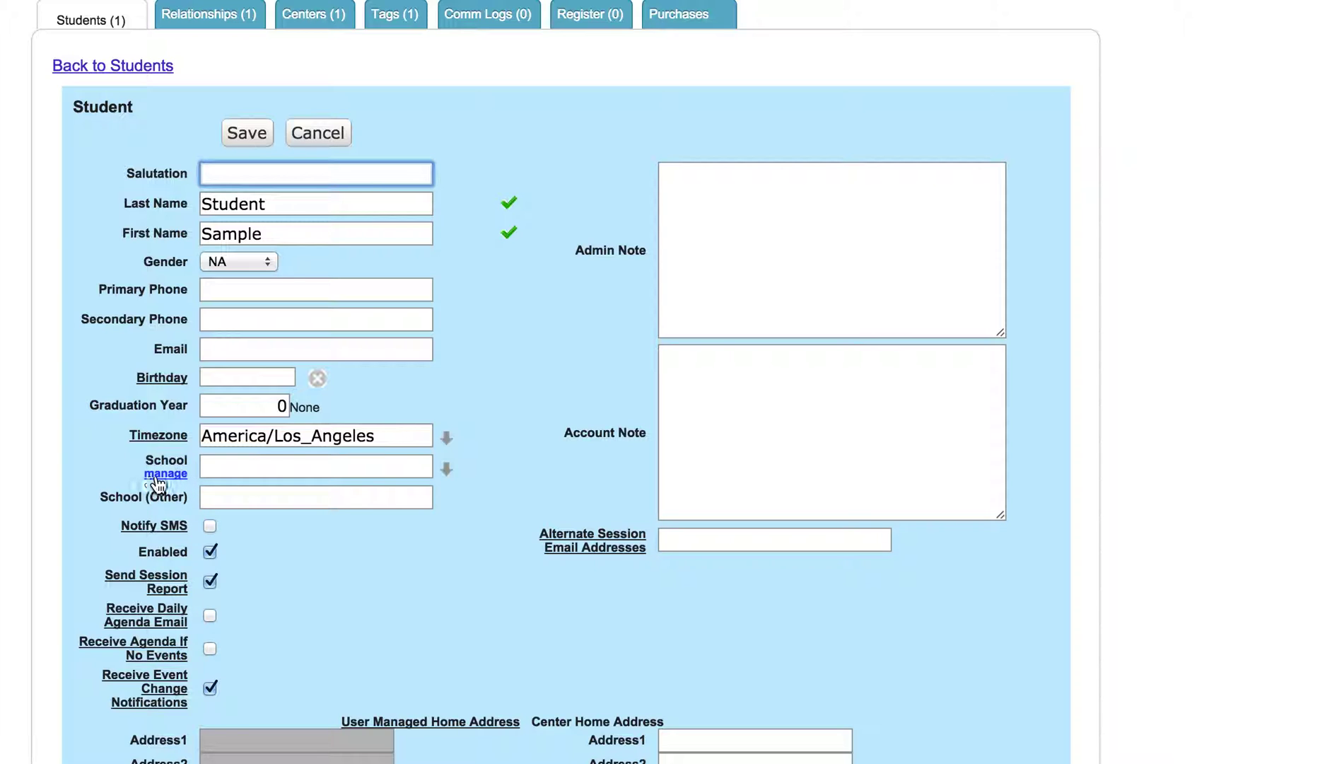
{"action": "left_click", "coordinate": [232, 460]}
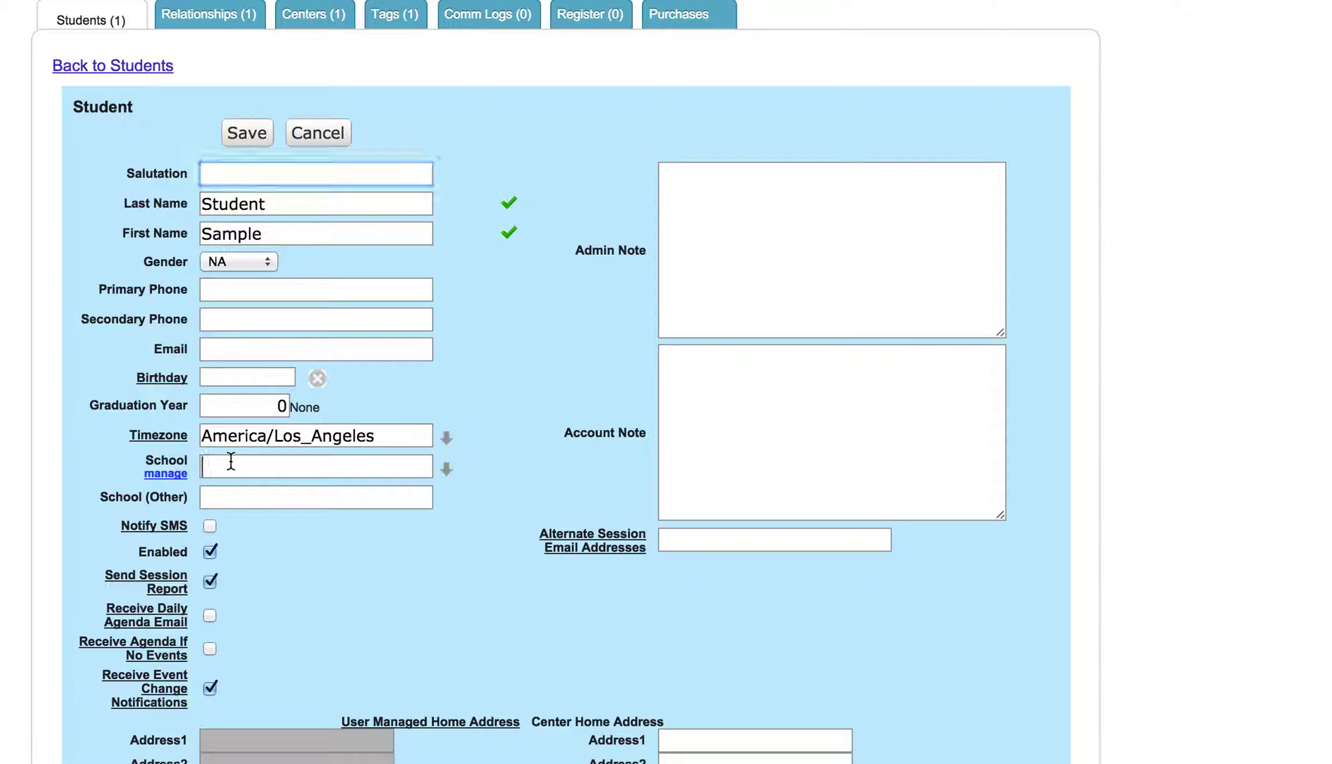
{"action": "left_click", "coordinate": [163, 474]}
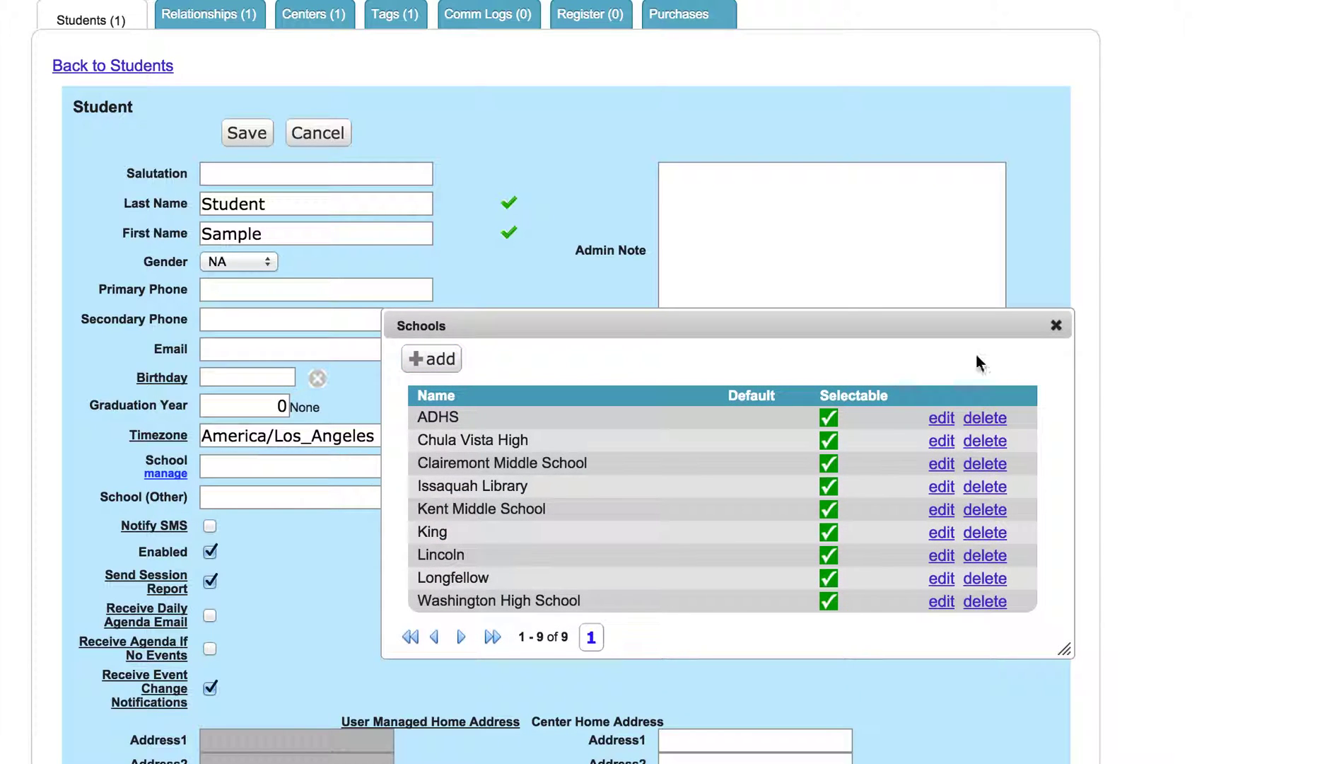
{"action": "left_click", "coordinate": [1055, 326]}
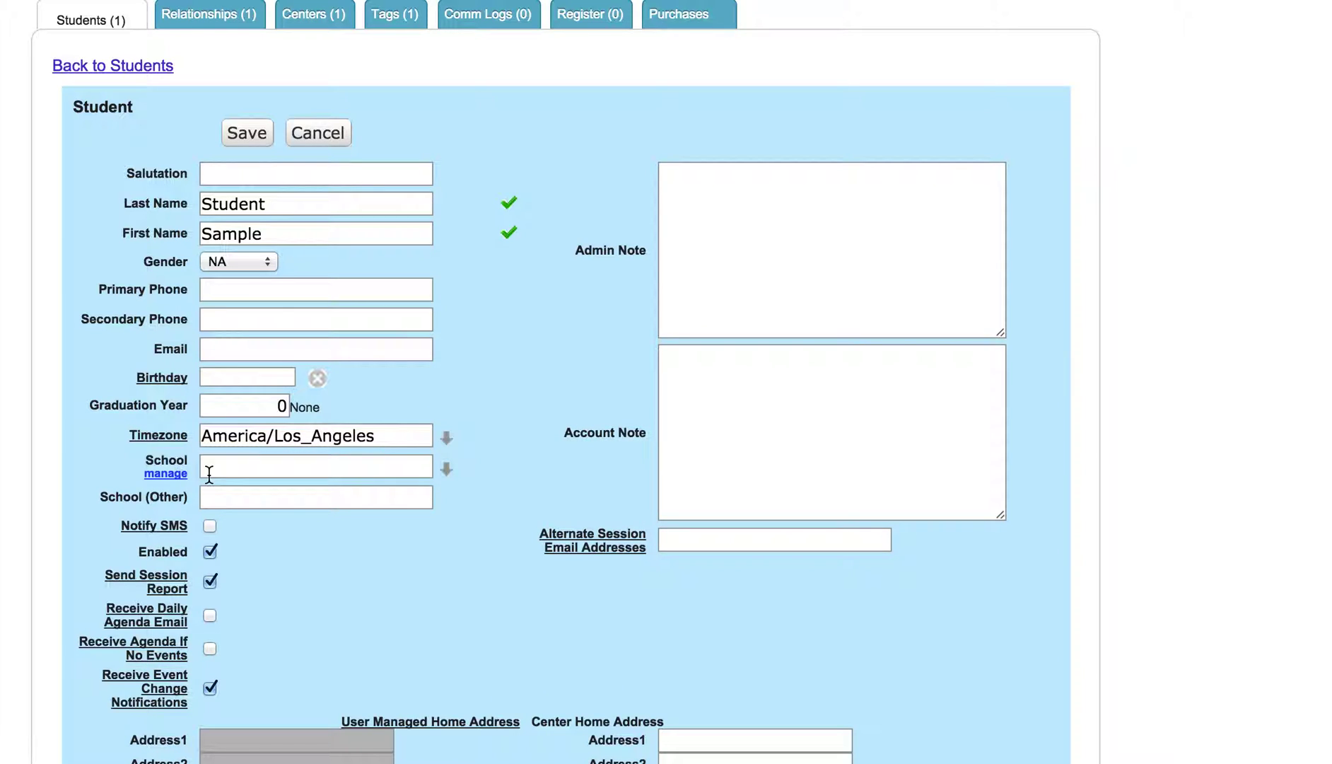
Step: Replace the Graduation Year value 0 with 2018 and save the student
{"action": "scroll", "coordinate": [390, 411], "scroll_direction": "up", "scroll_amount": 5}
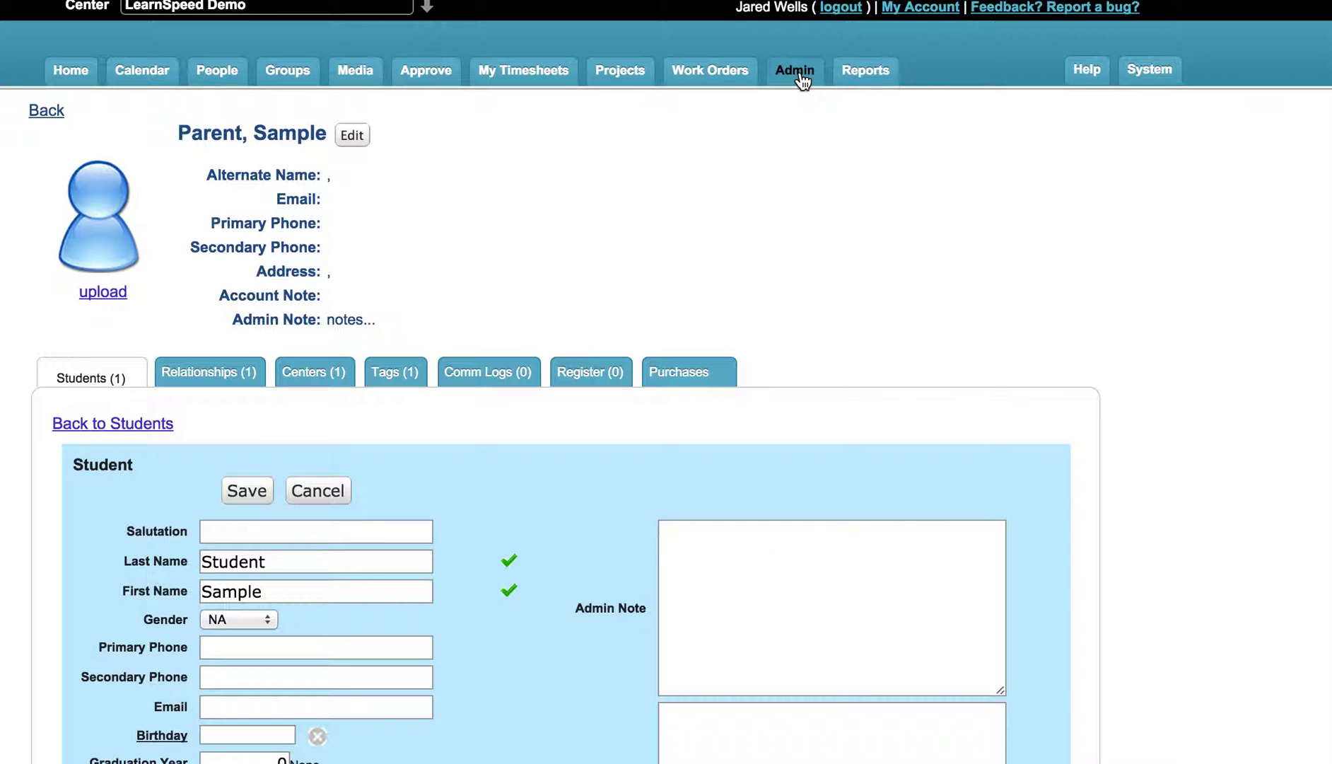
{"action": "scroll", "coordinate": [566, 289], "scroll_direction": "down", "scroll_amount": 4}
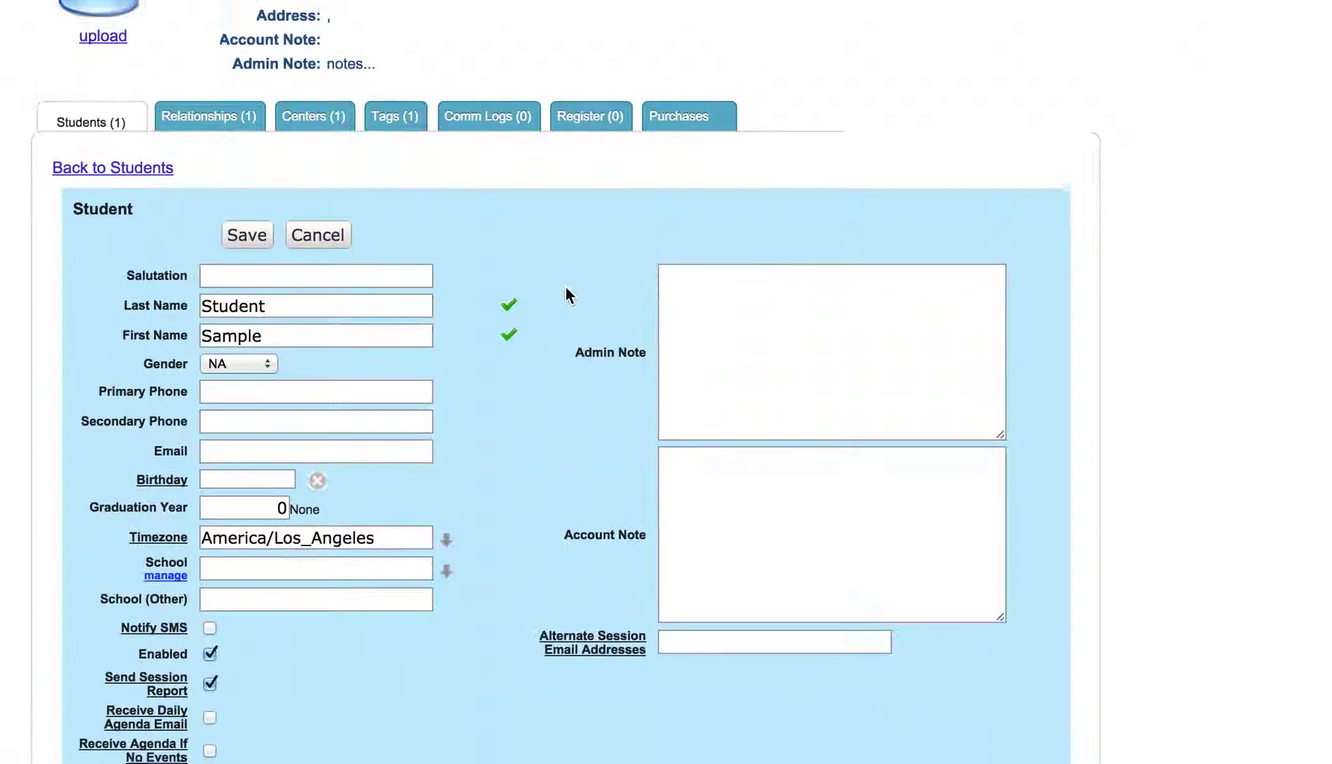
{"action": "scroll", "coordinate": [566, 289], "scroll_direction": "down", "scroll_amount": 1}
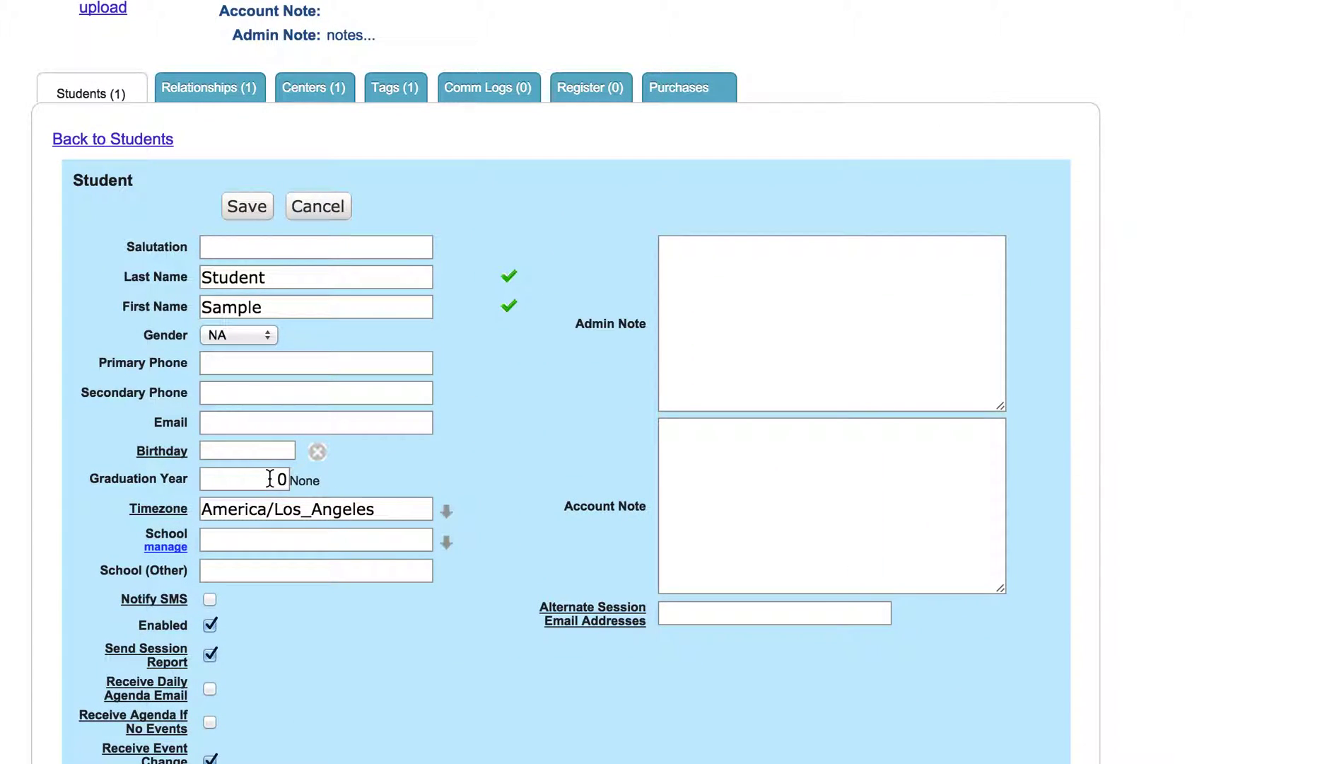
{"action": "left_click_drag", "start_coordinate": [277, 478], "coordinate": [312, 479]}
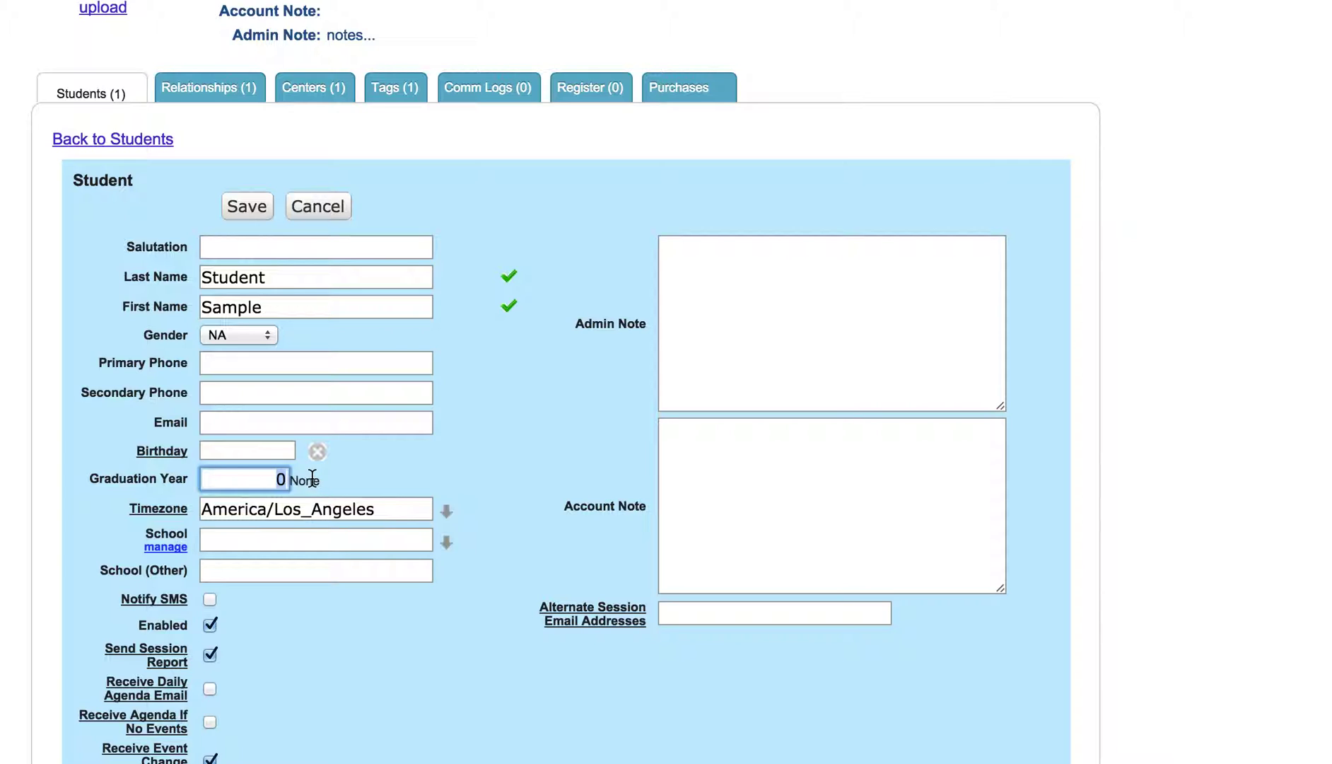
{"action": "type", "text": "2018"}
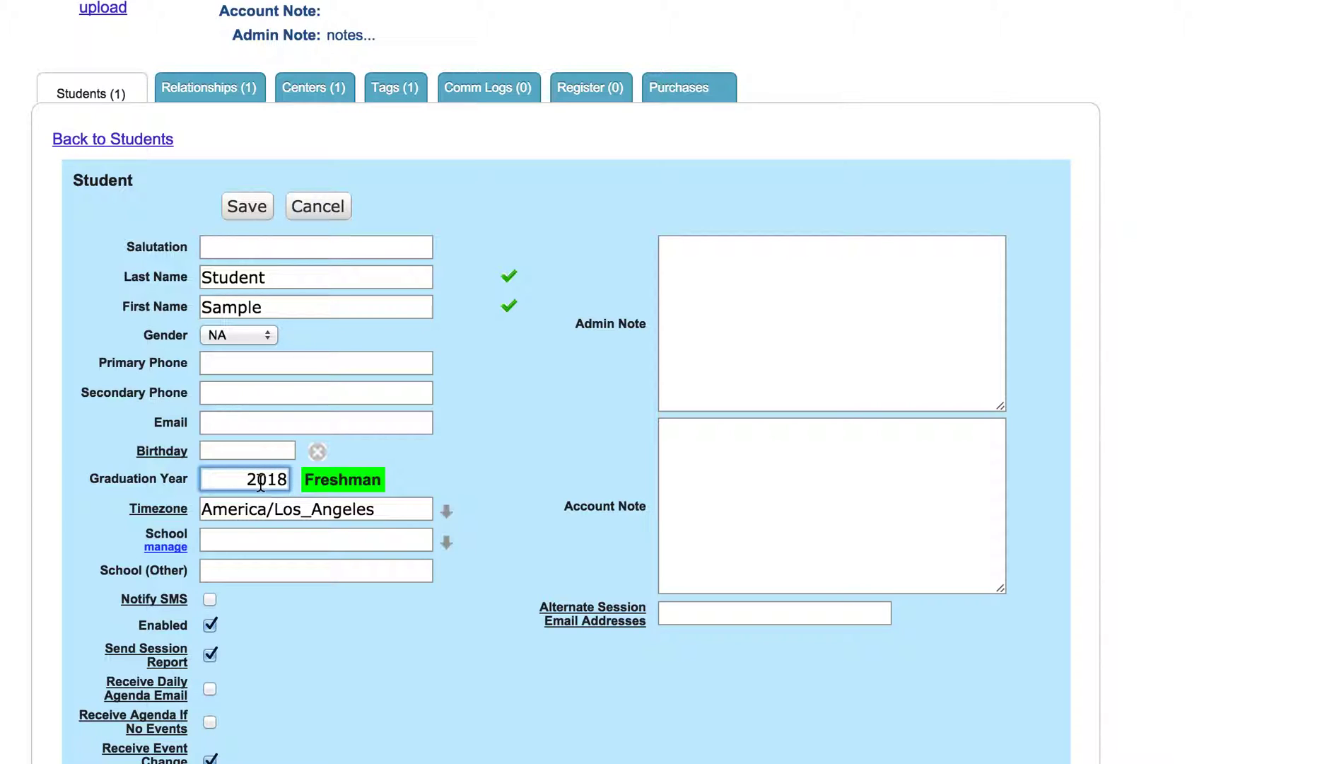
{"action": "left_click", "coordinate": [247, 207]}
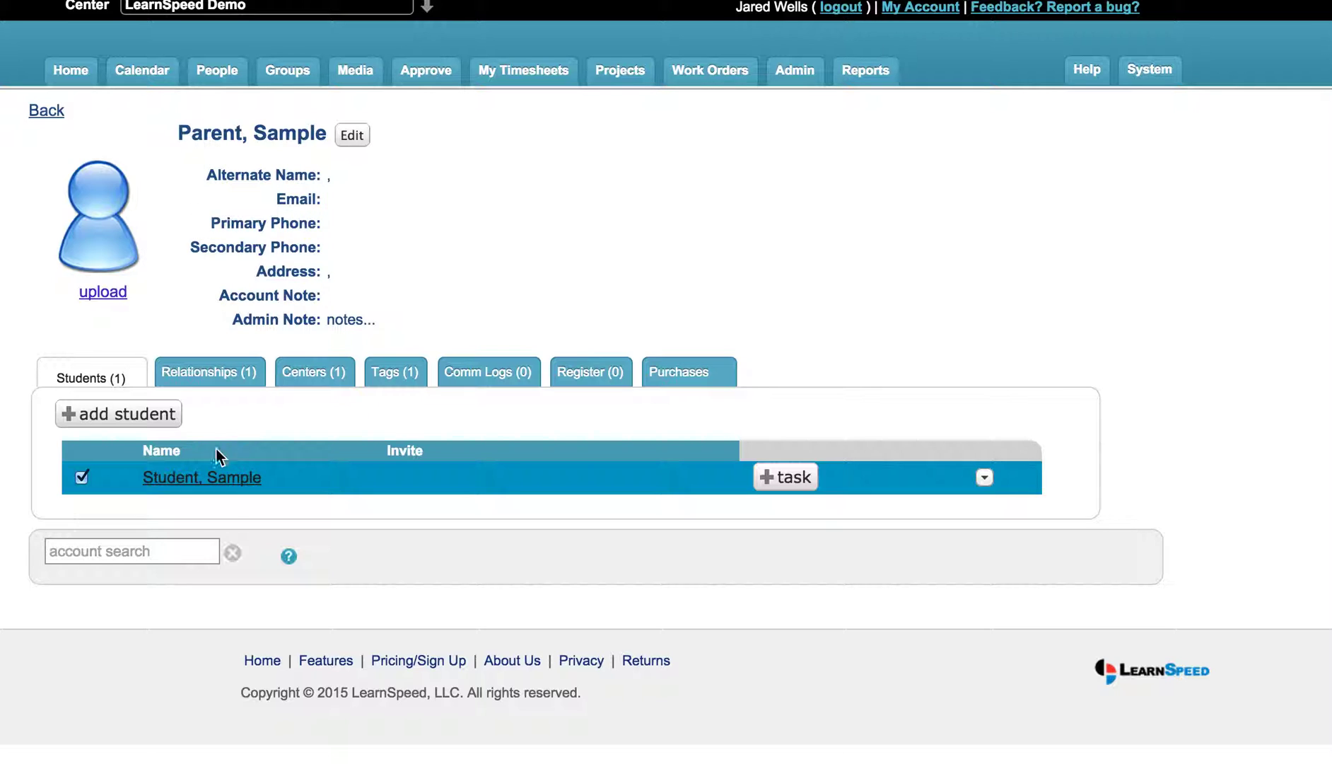
Step: Open the Student, Sample profile from the parent's Students list
{"action": "left_click", "coordinate": [234, 481]}
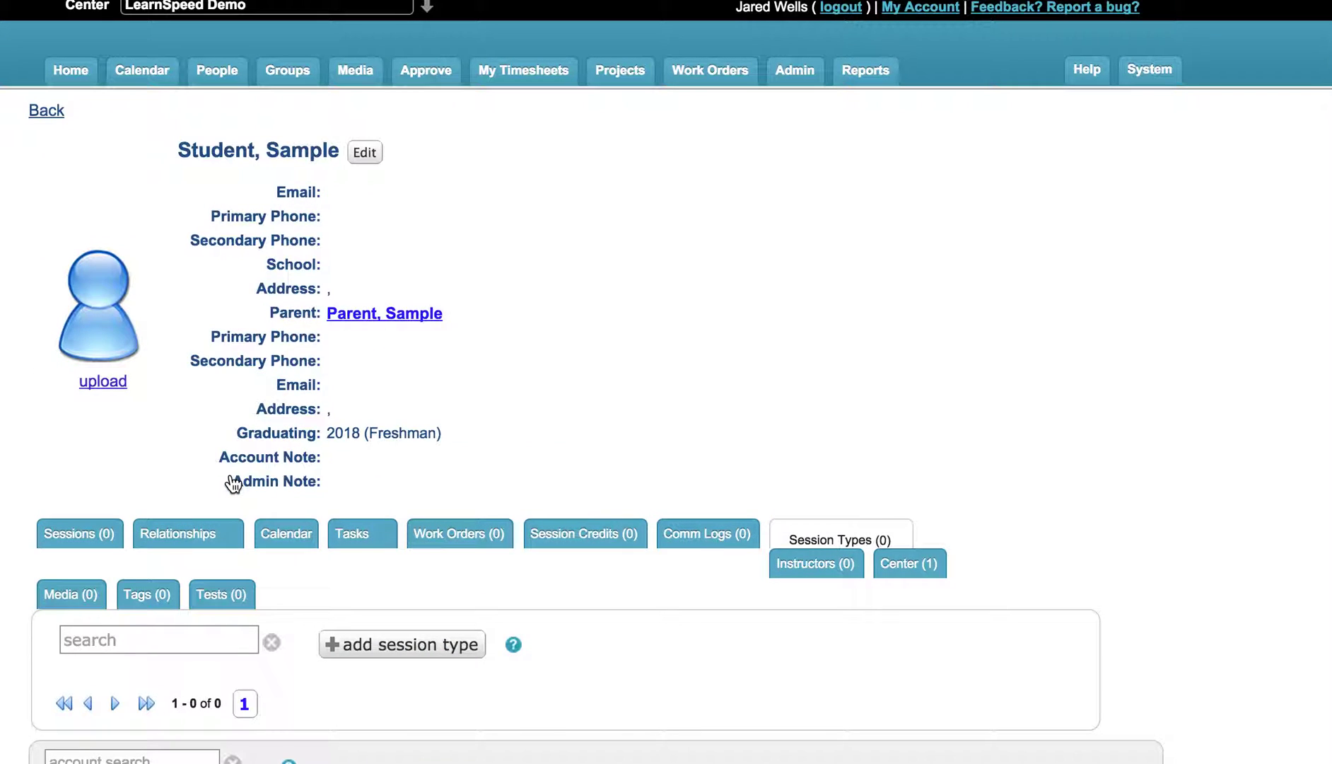